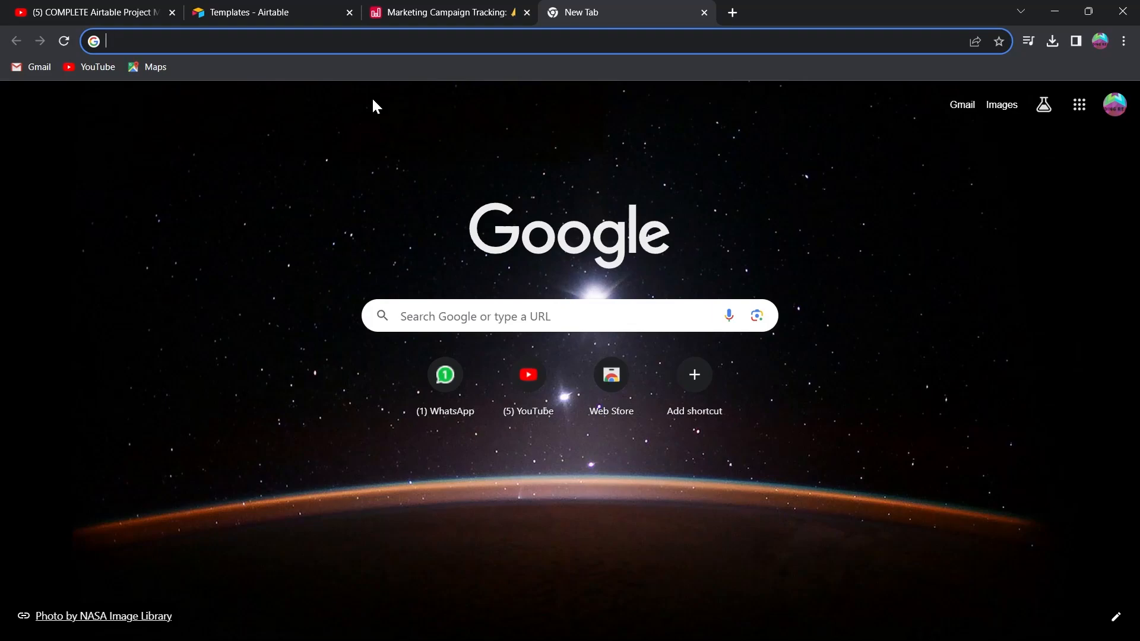
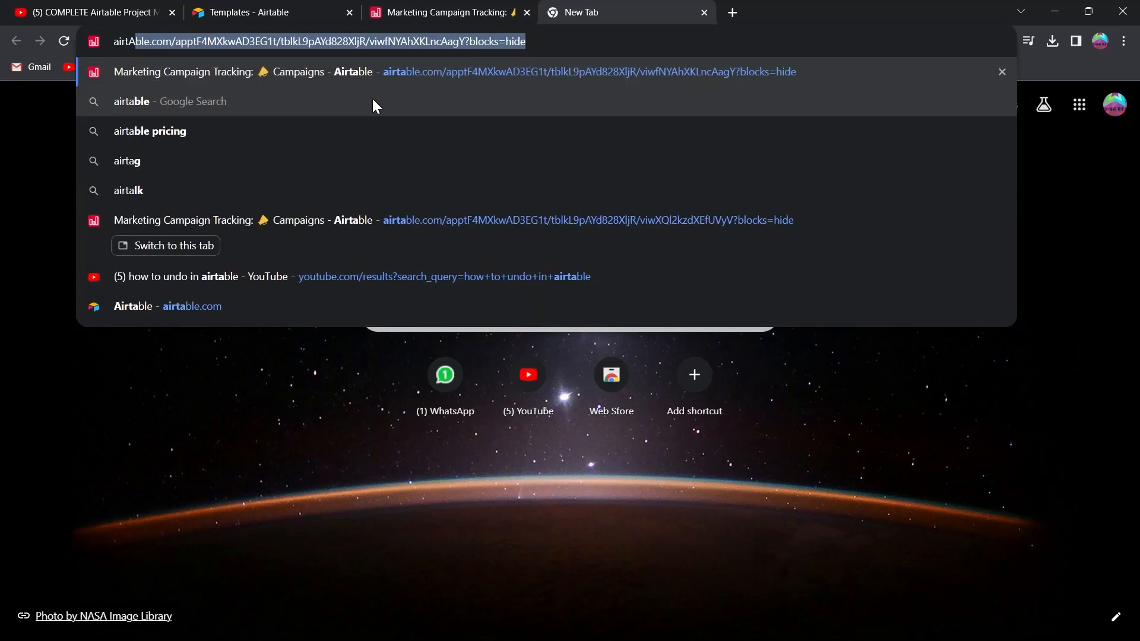
Search Google for airtable and open the Airtable website from the results.
click(373, 101)
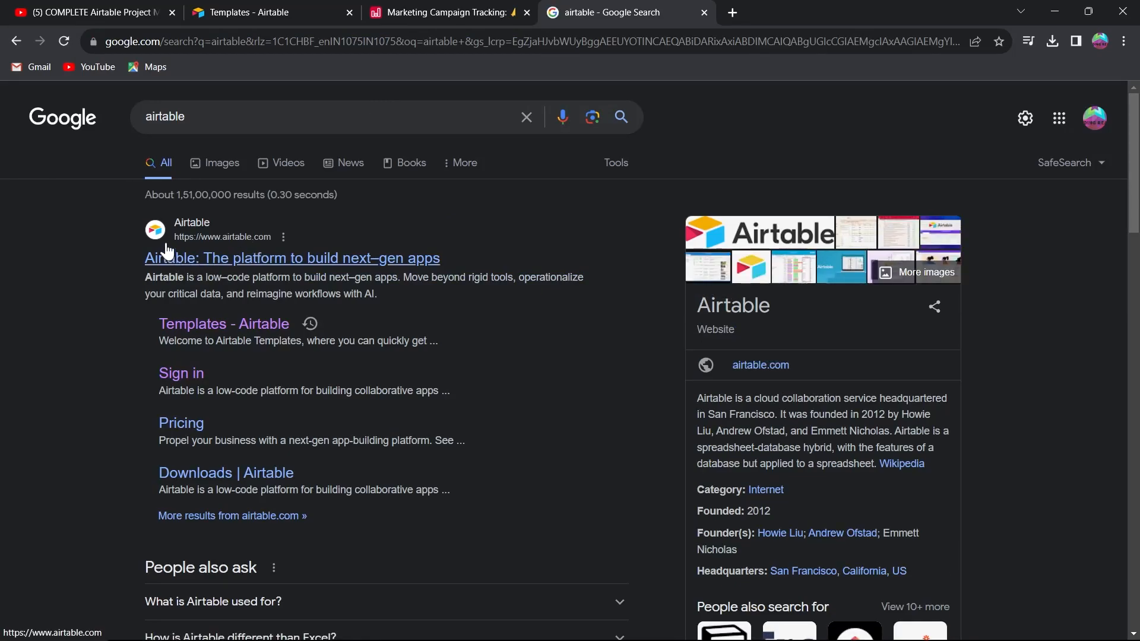
scroll(171, 261, up, 5)
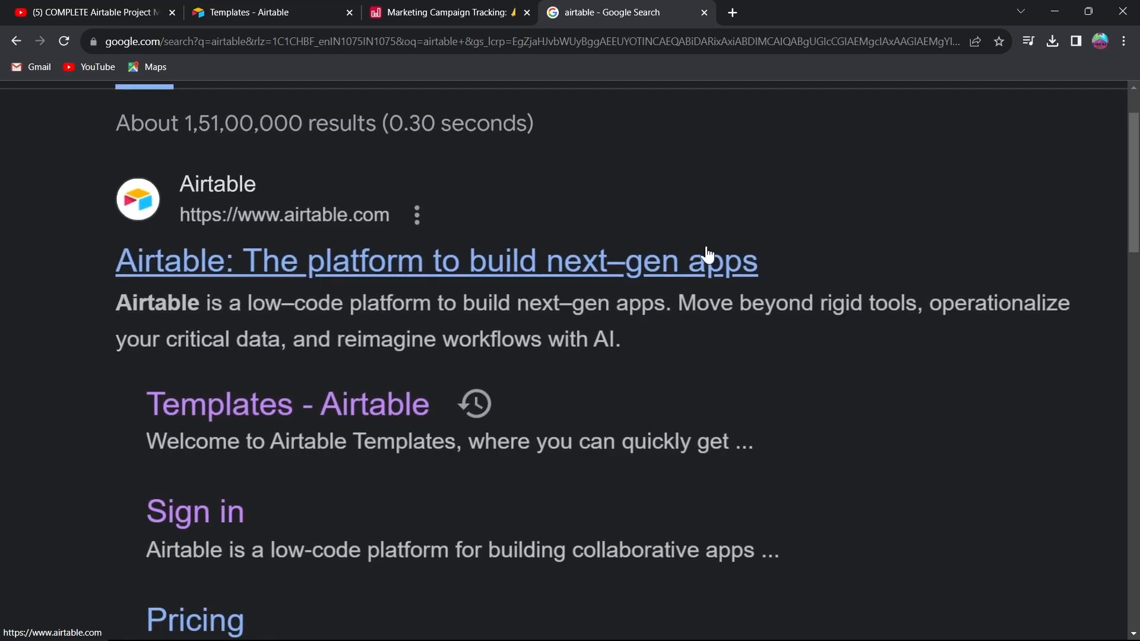
scroll(708, 262, down, 5)
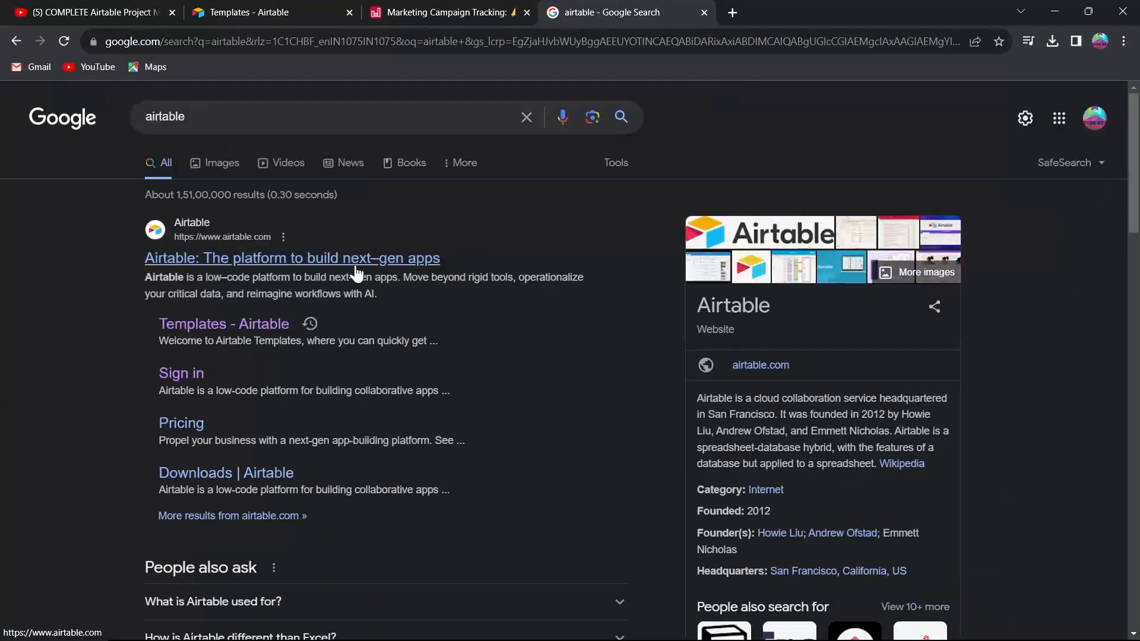
click(330, 262)
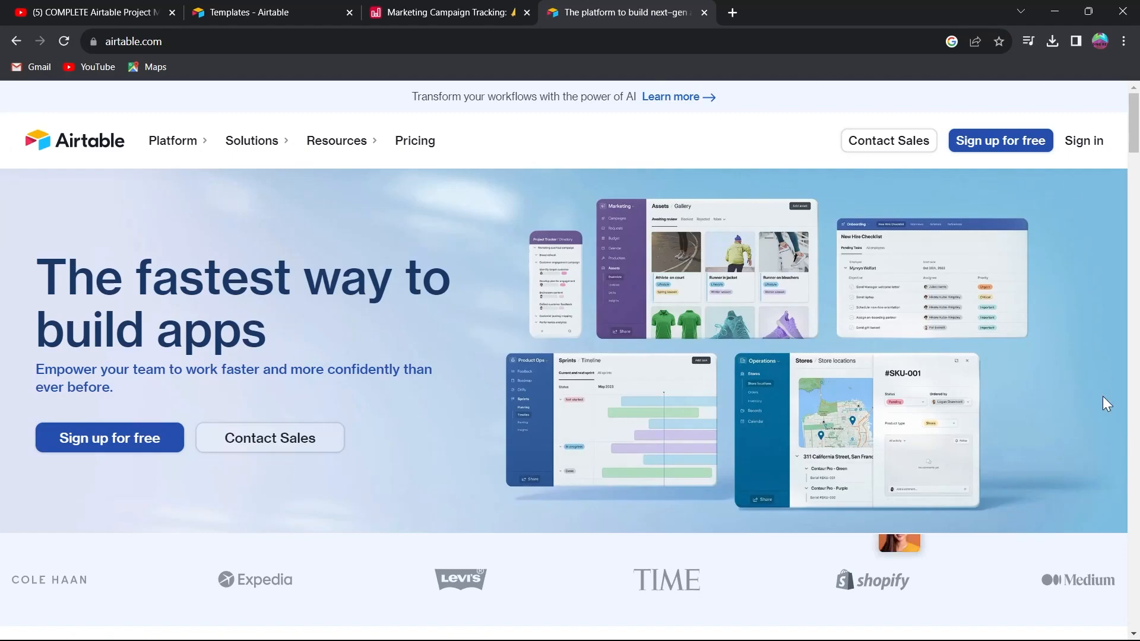
Go to the sign-up page and switch to signing in to the existing Airtable account.
middle_click(222, 184)
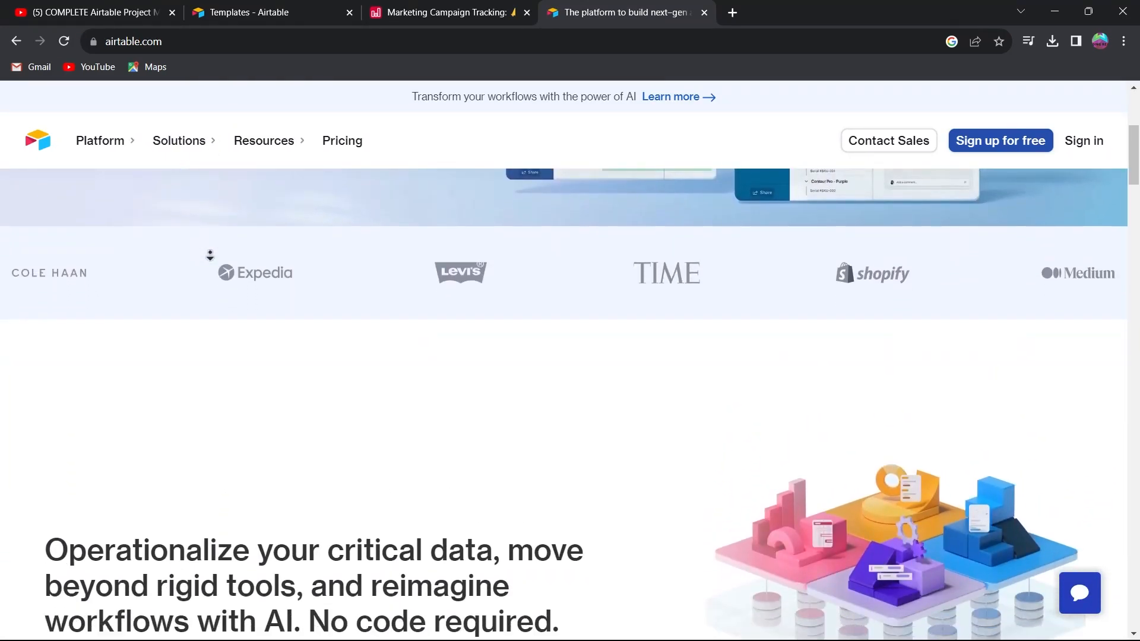
middle_click(210, 253)
scroll(981, 221, up, 5)
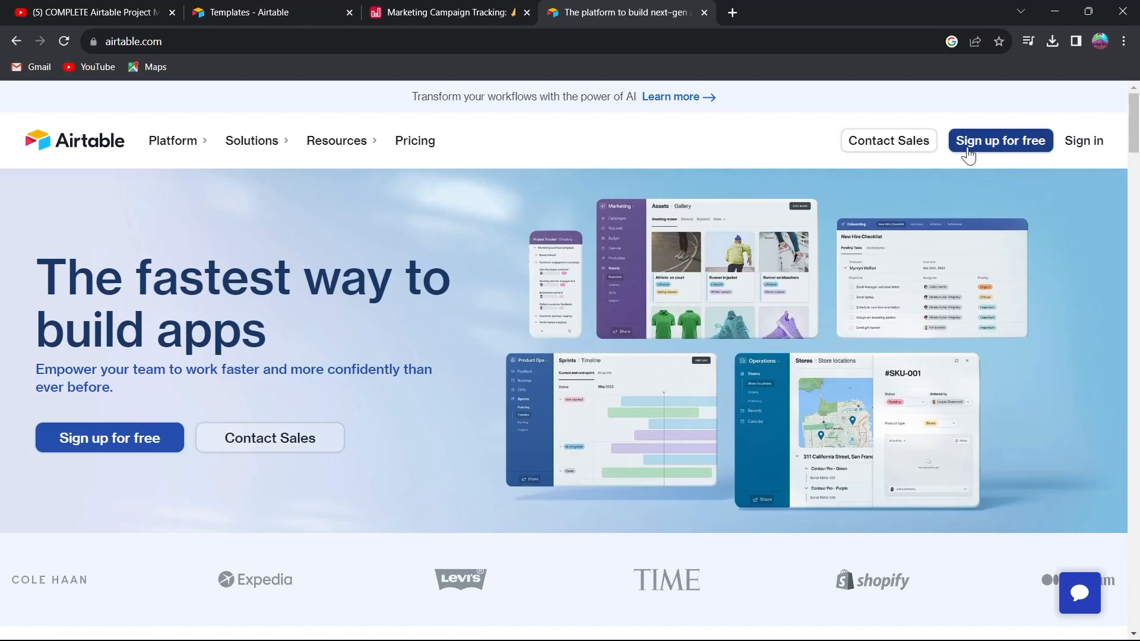
click(1020, 146)
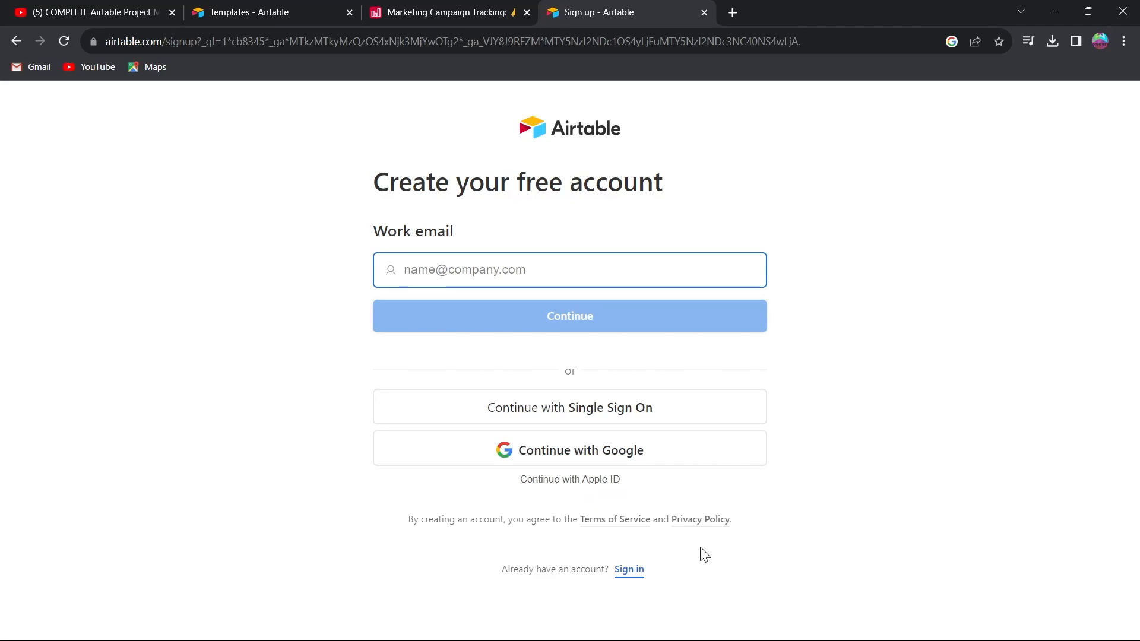
click(625, 571)
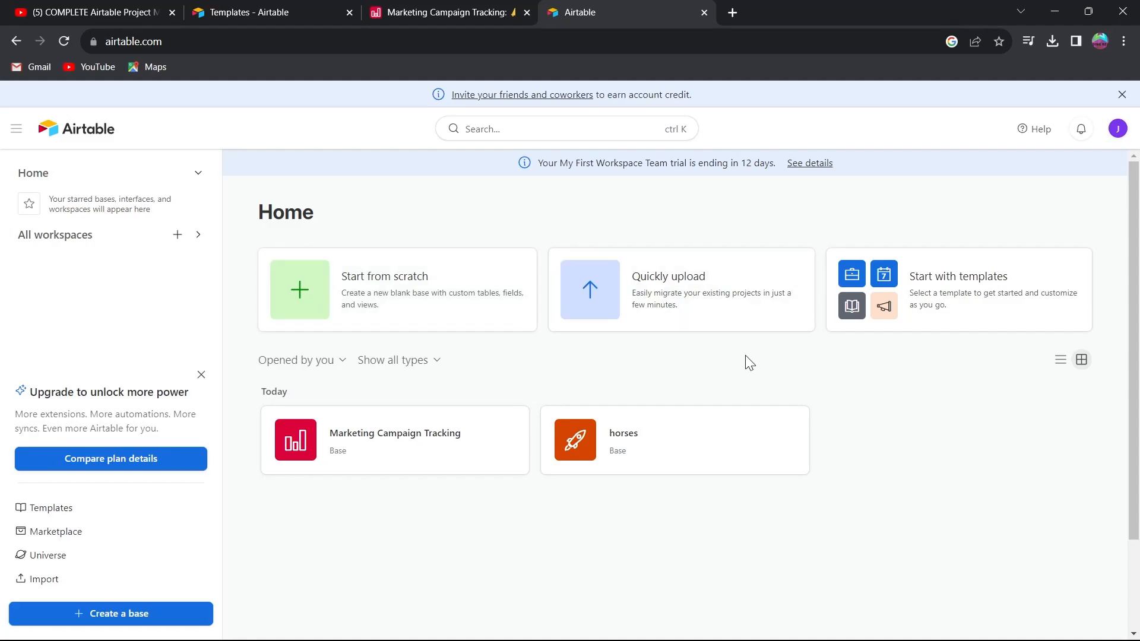
Open the template gallery through Explore more templates on the home page.
click(620, 289)
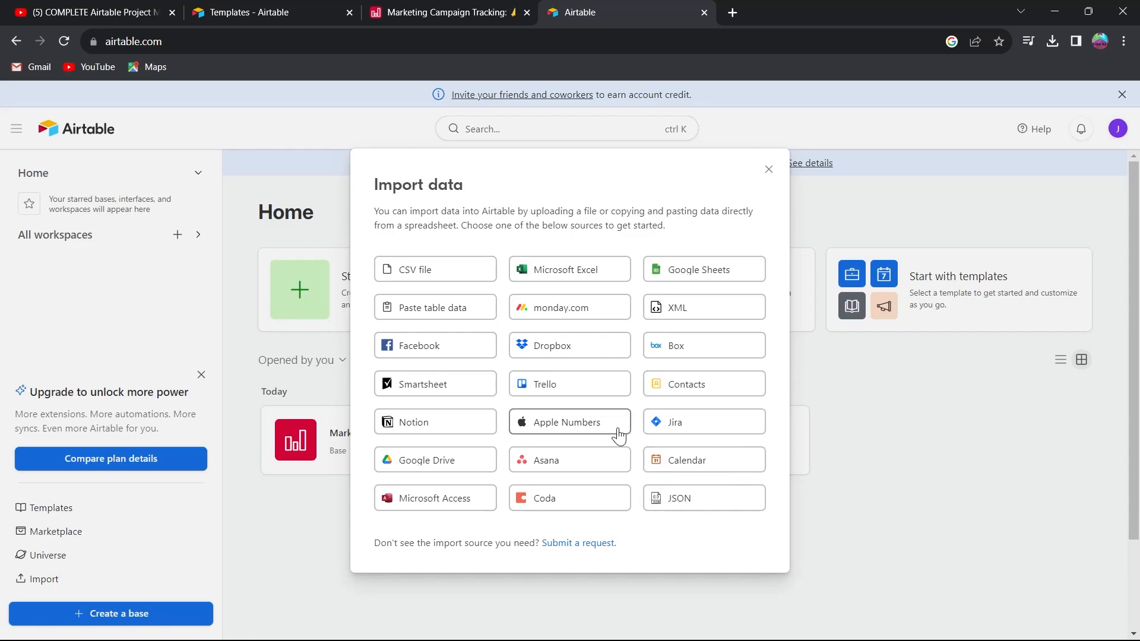
click(770, 171)
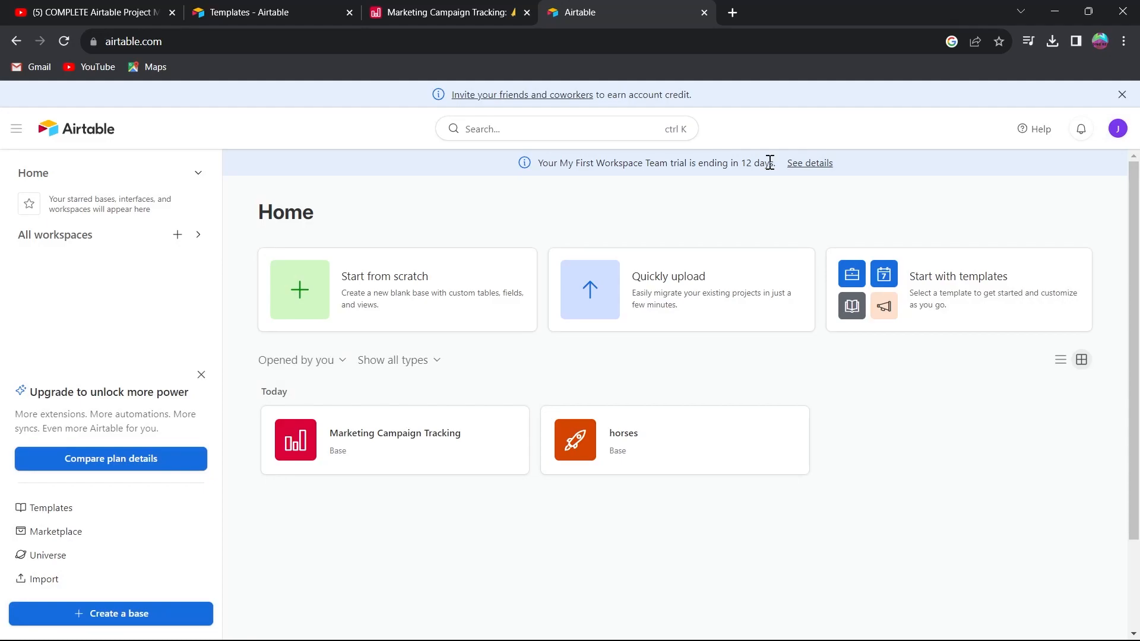
click(974, 280)
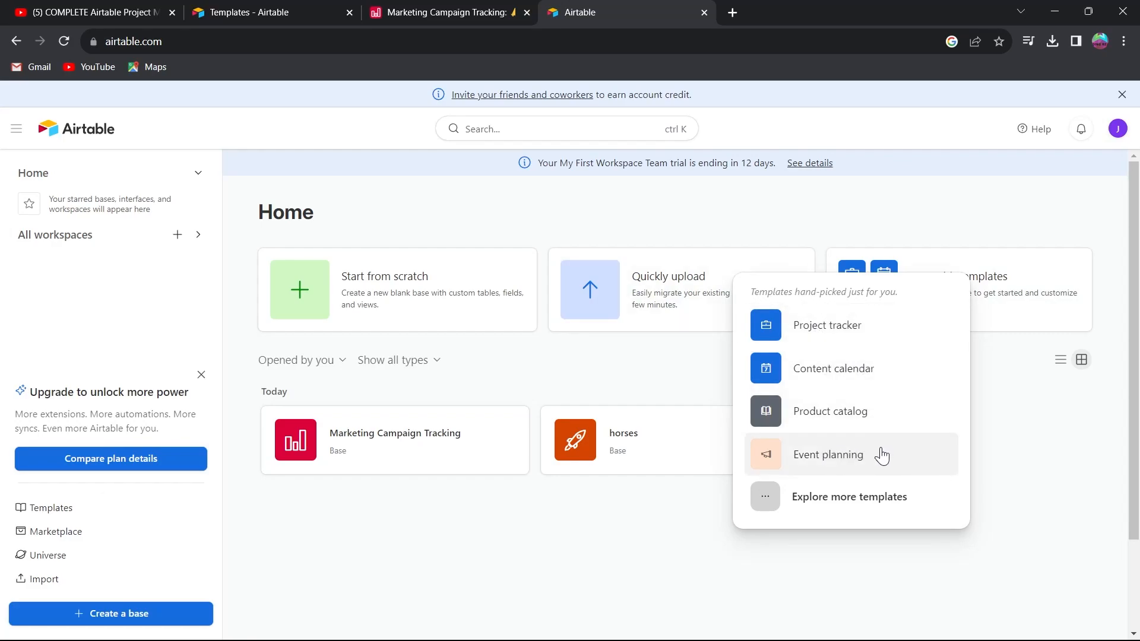
click(775, 500)
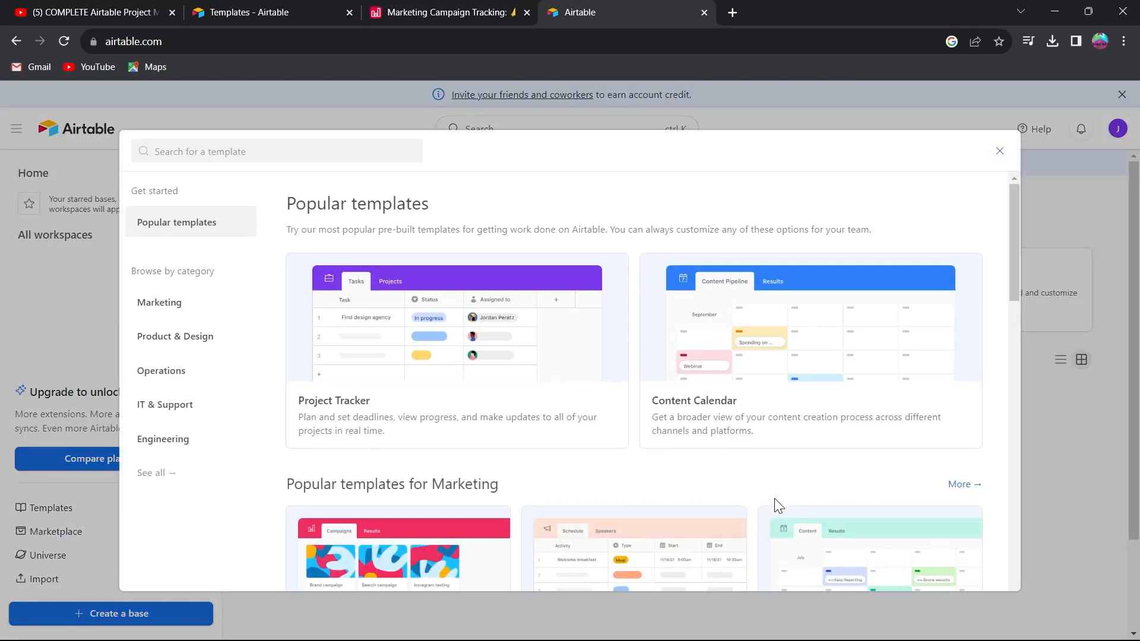
Browse the popular templates by category in the template gallery.
scroll(605, 405, down, 4)
scroll(603, 403, up, 4)
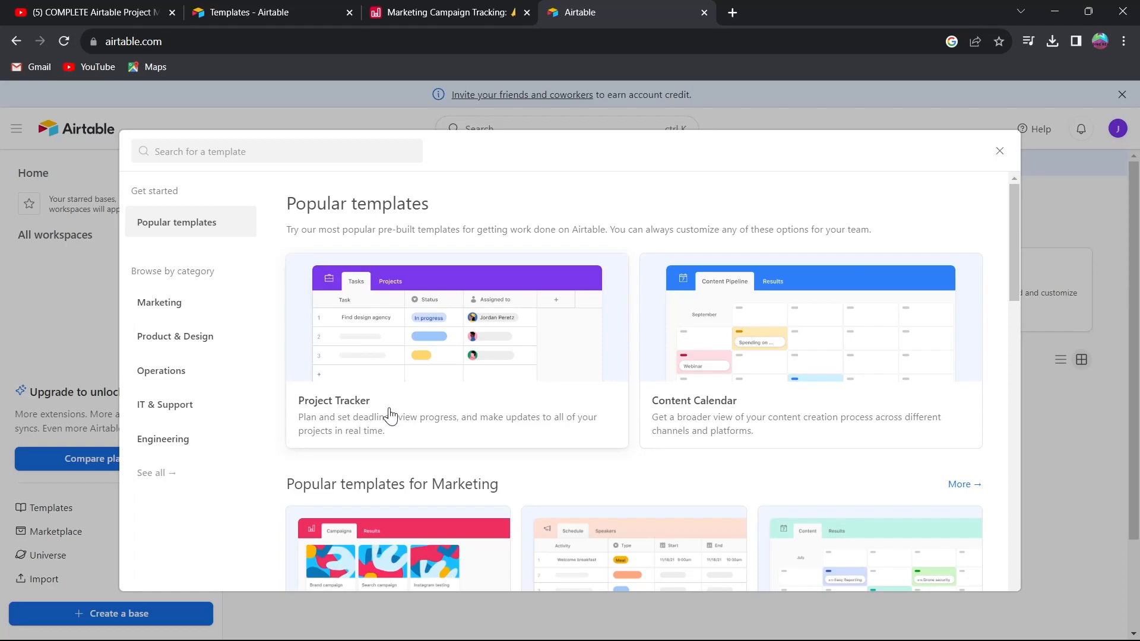
drag(1013, 219, 1016, 361)
scroll(394, 338, down, 3)
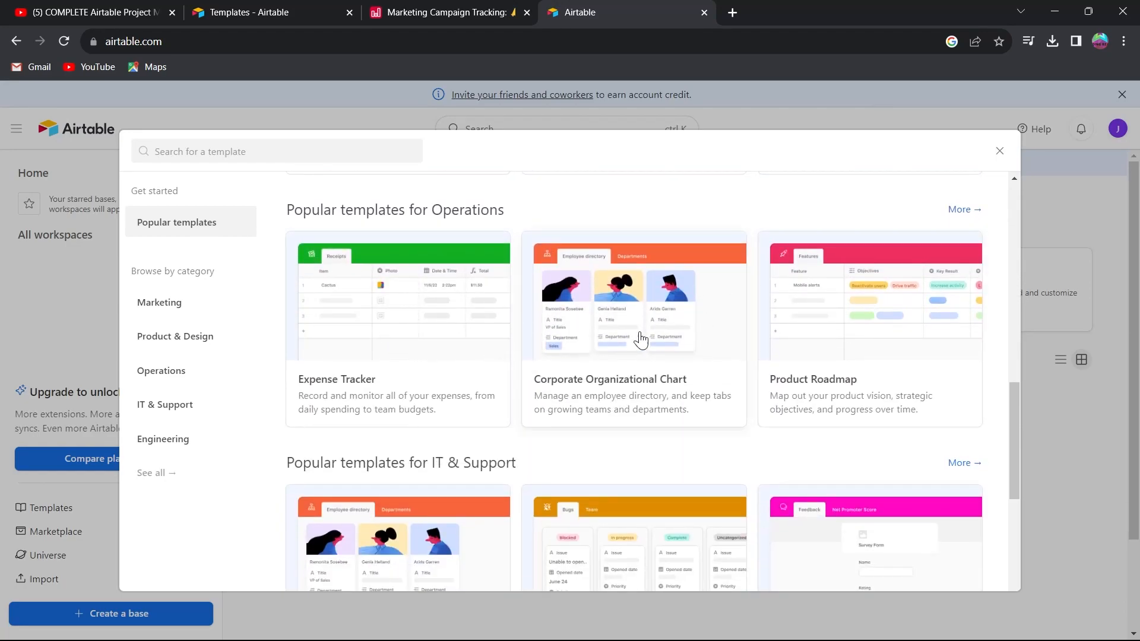
scroll(461, 300, down, 2)
scroll(669, 326, down, 3)
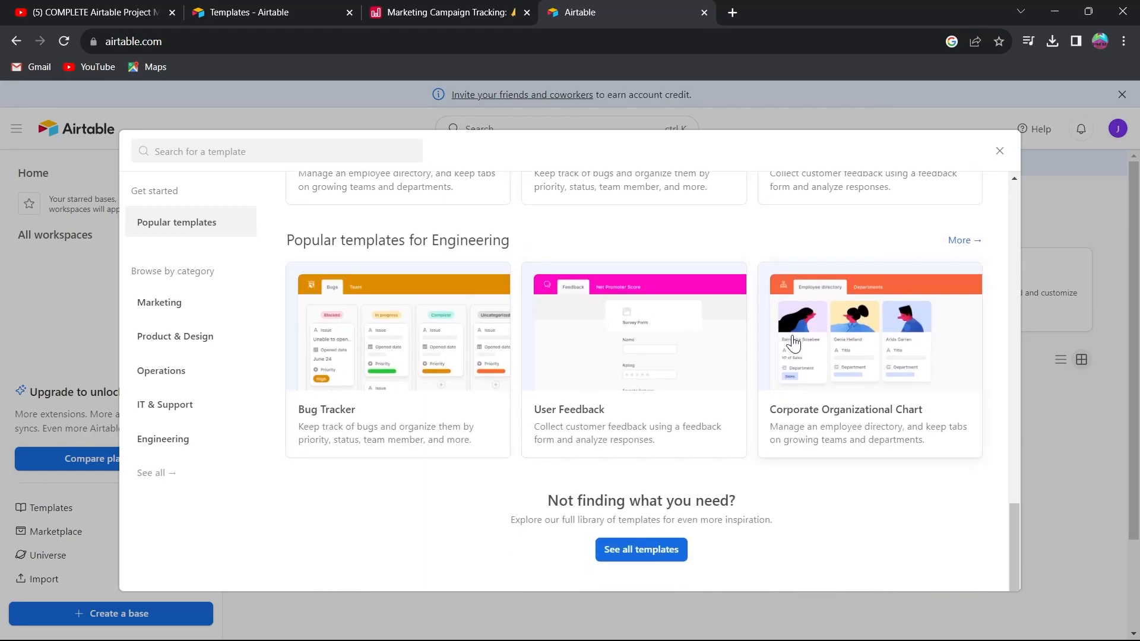
Open the full template library in a new tab, browse it, and close that tab.
click(623, 551)
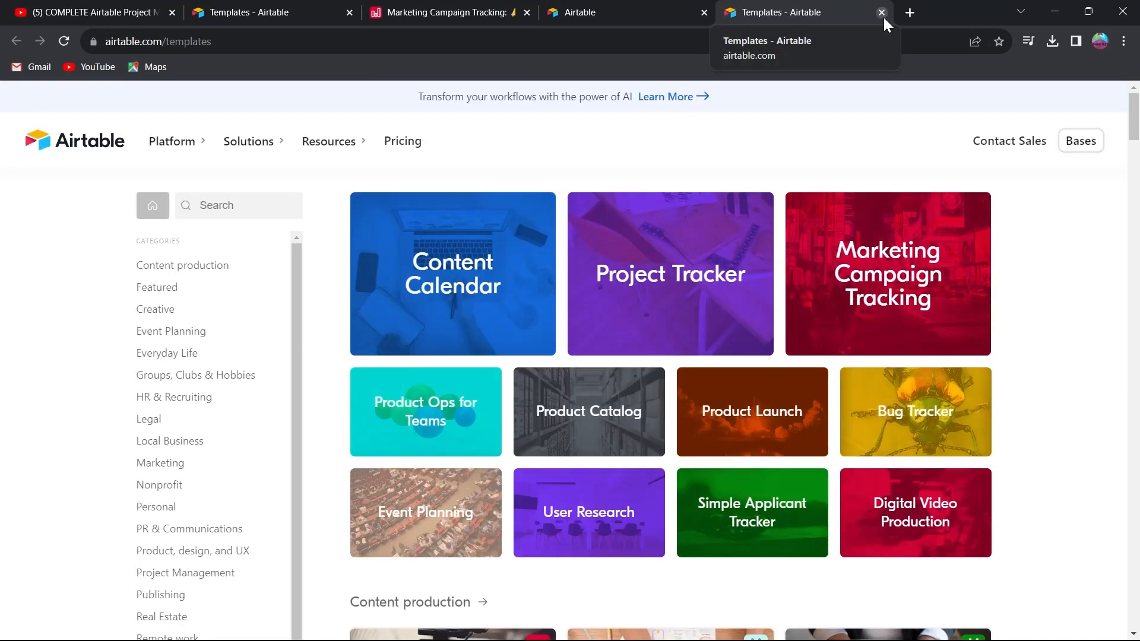
scroll(1059, 268, down, 6)
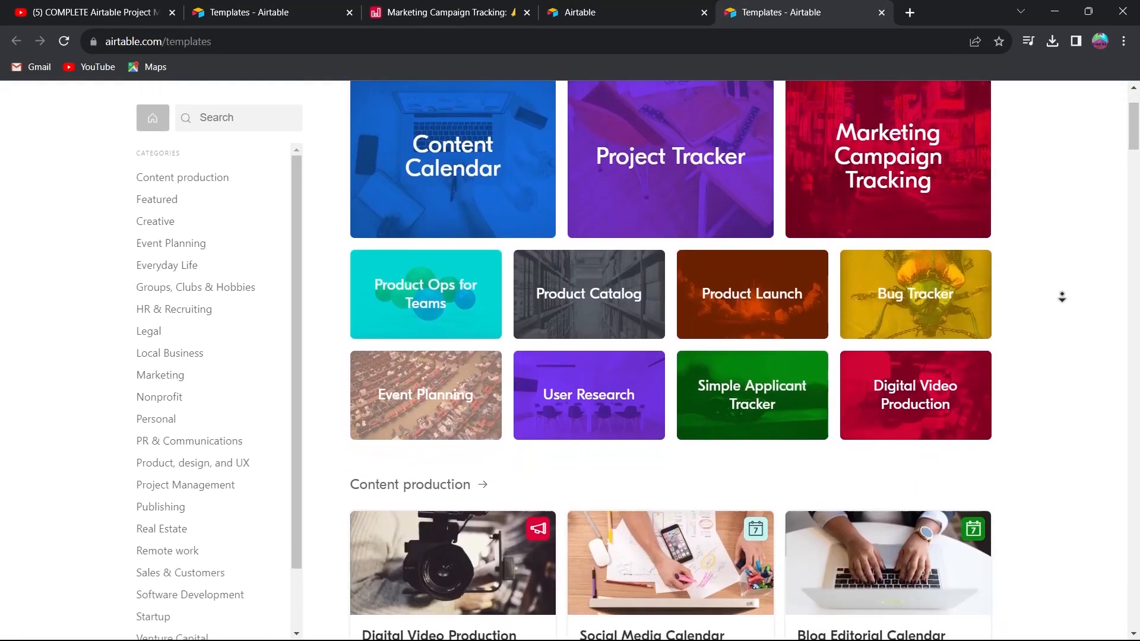
scroll(1075, 178, down, 10)
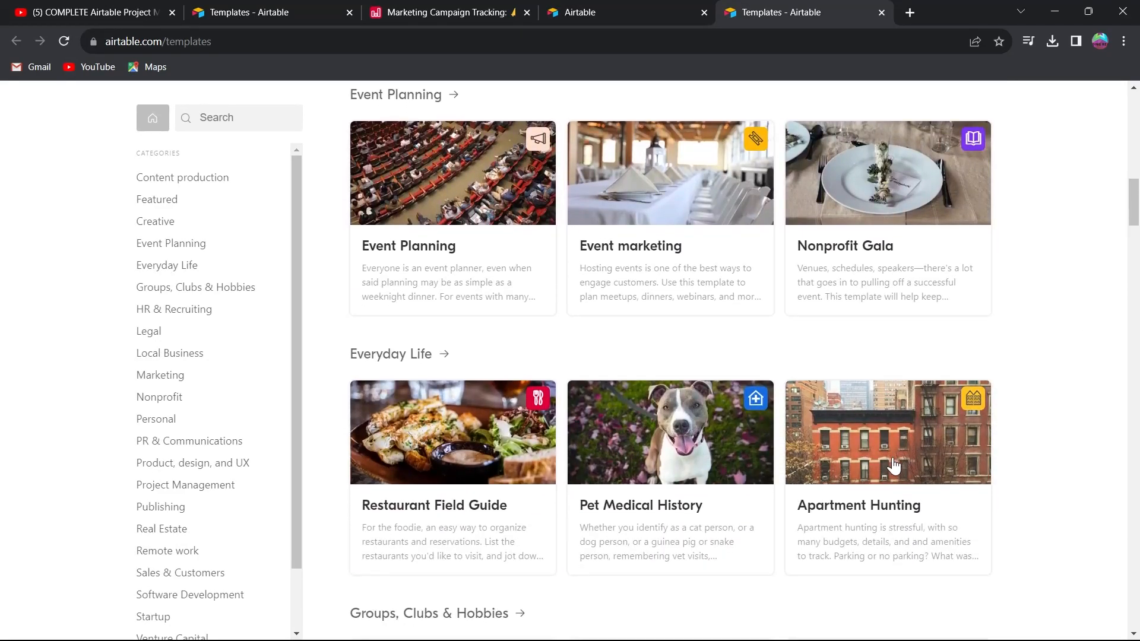
click(881, 12)
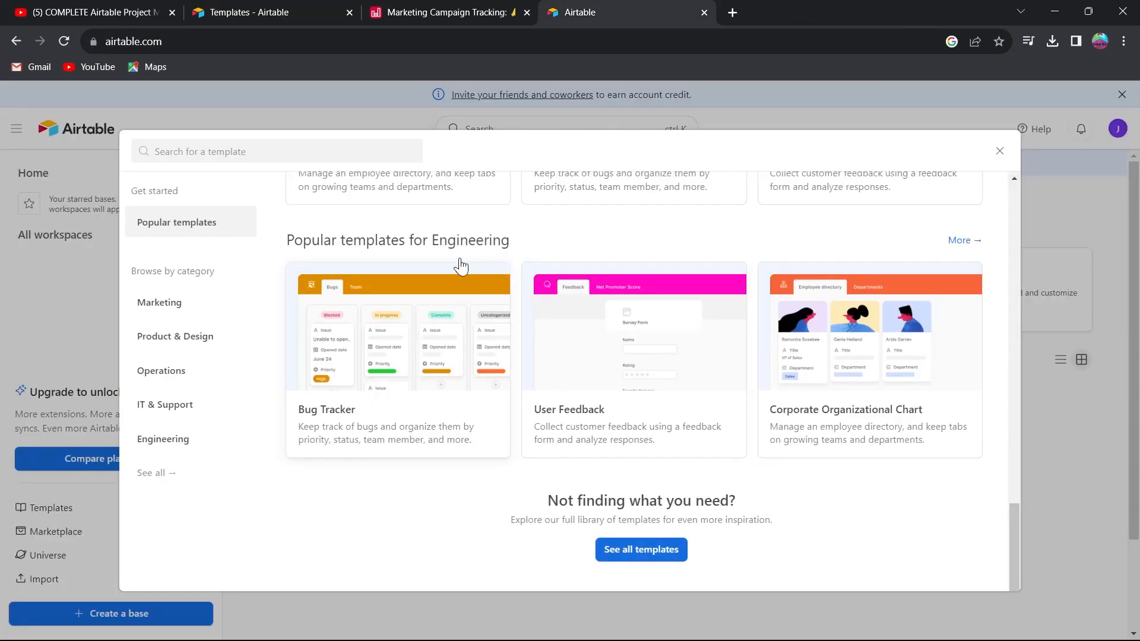
Create a new base from the Marketing Campaigns template.
scroll(754, 291, up, 6)
scroll(754, 291, up, 10)
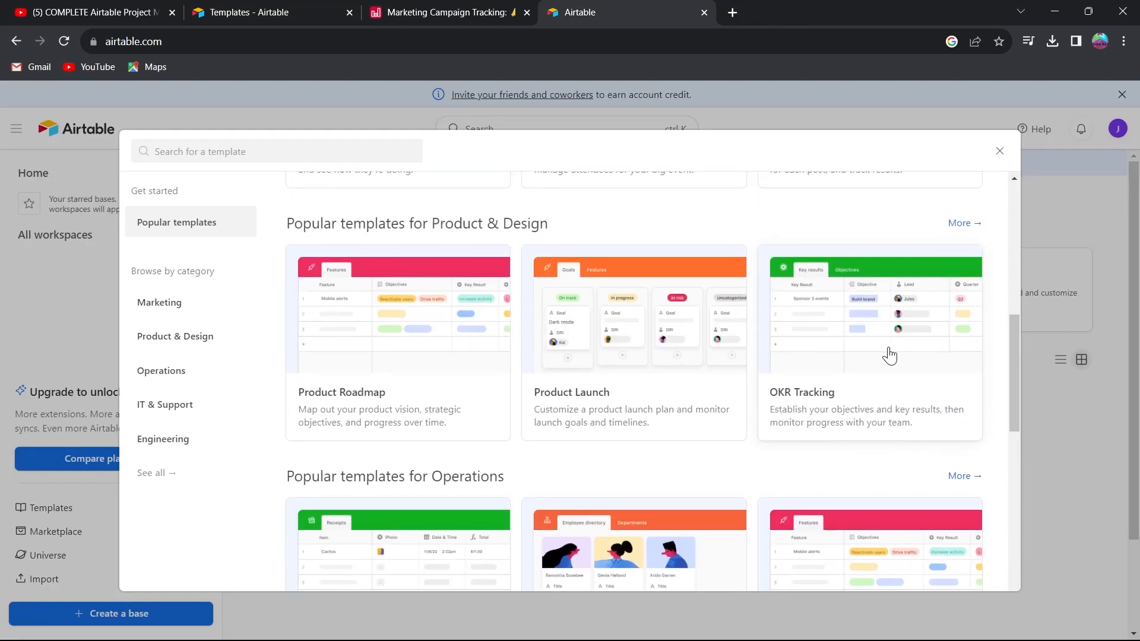
scroll(862, 384, down, 3)
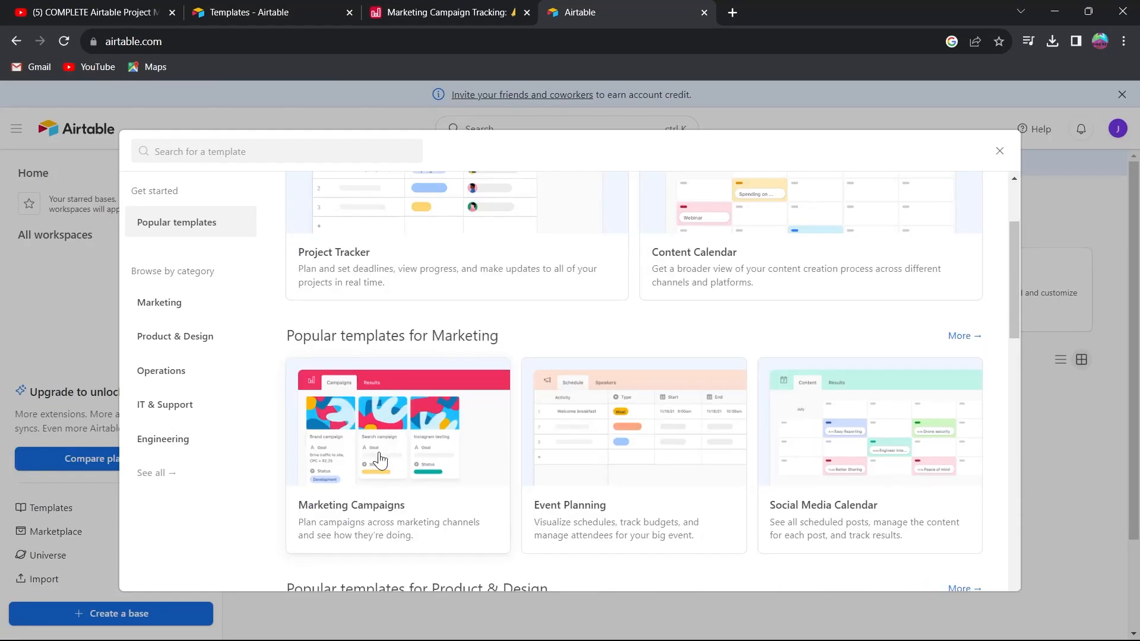
click(374, 464)
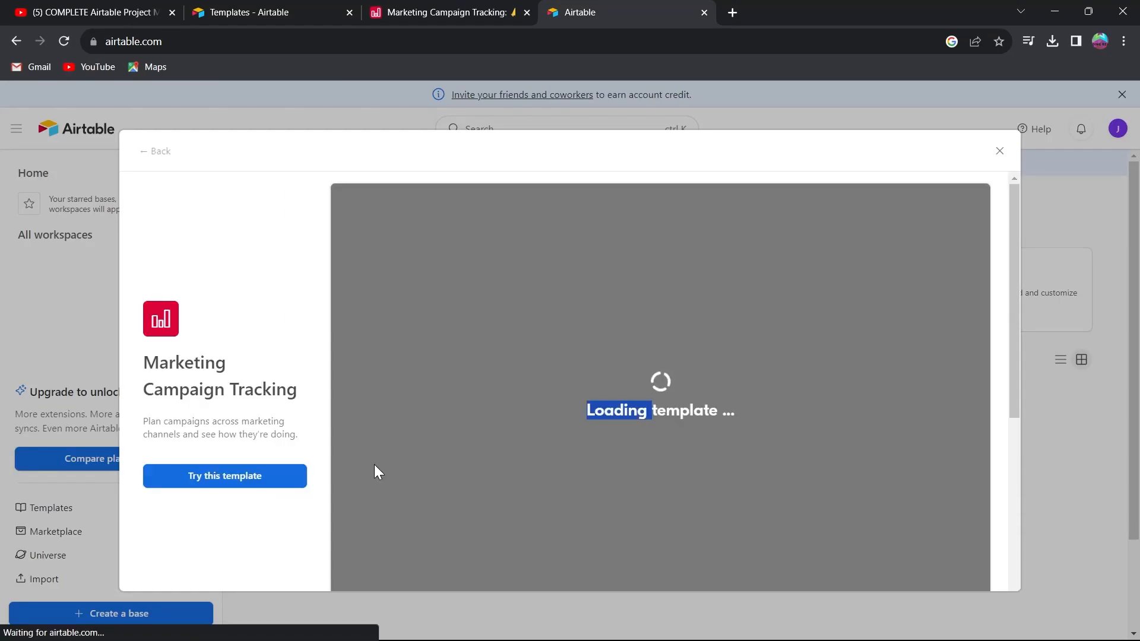
click(514, 409)
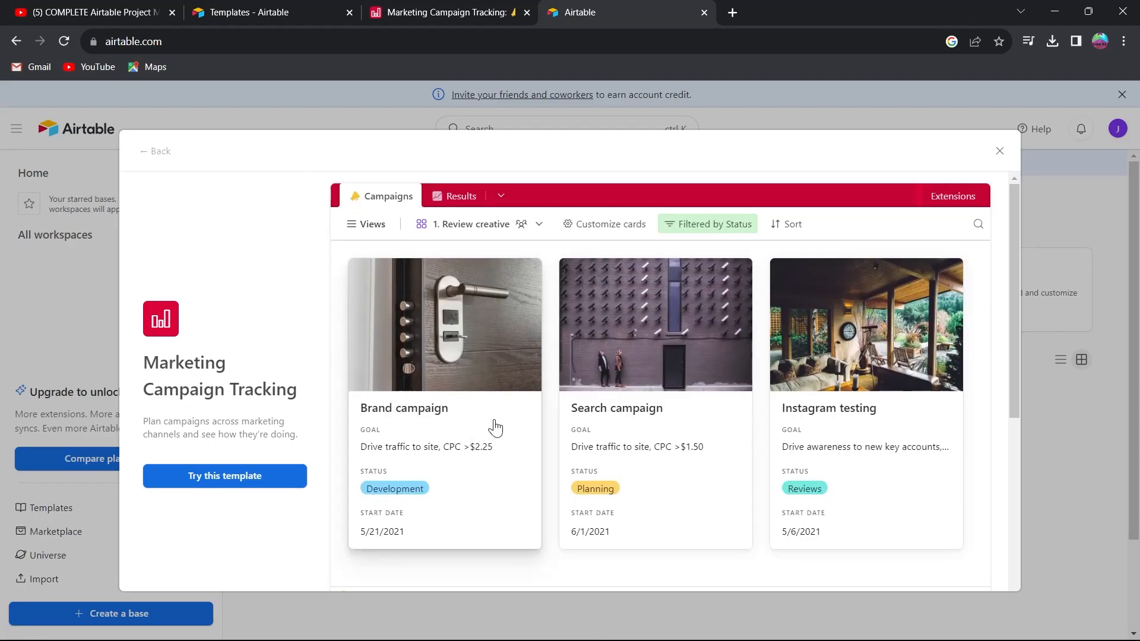
click(251, 476)
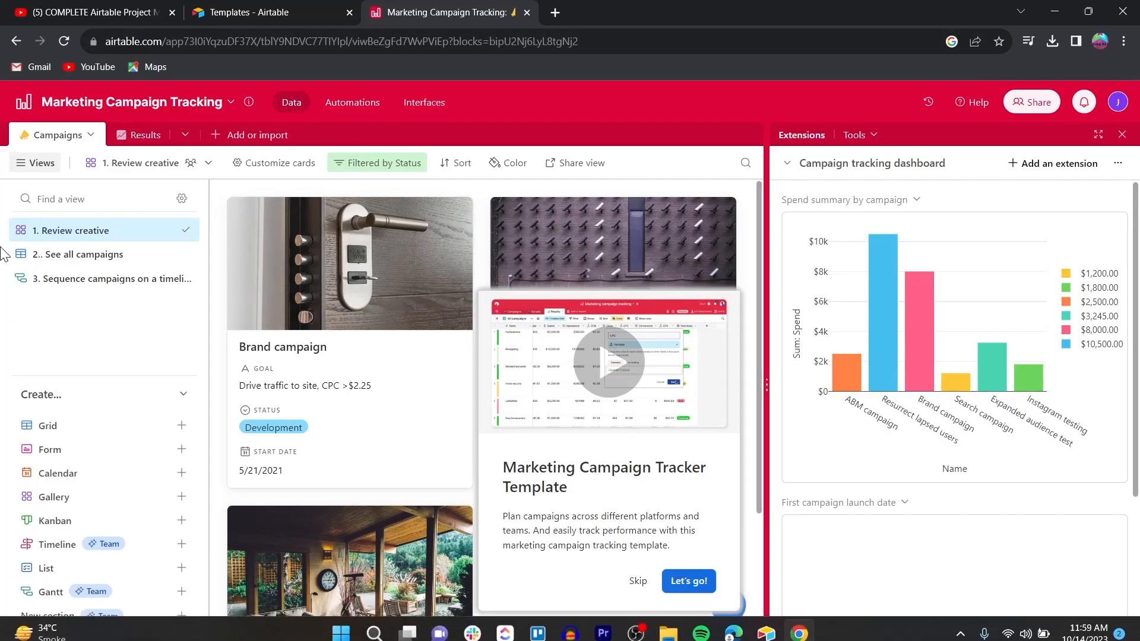
Toggle the Goal field off and back on in the gallery's card customization settings.
click(29, 163)
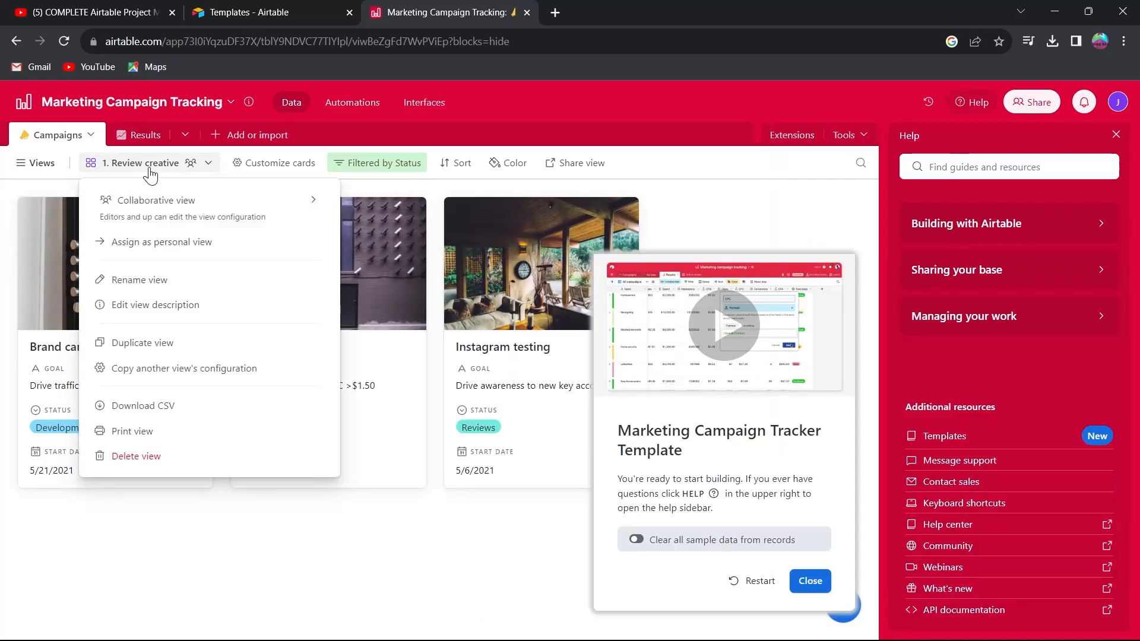
mouse_move(197, 208)
click(276, 166)
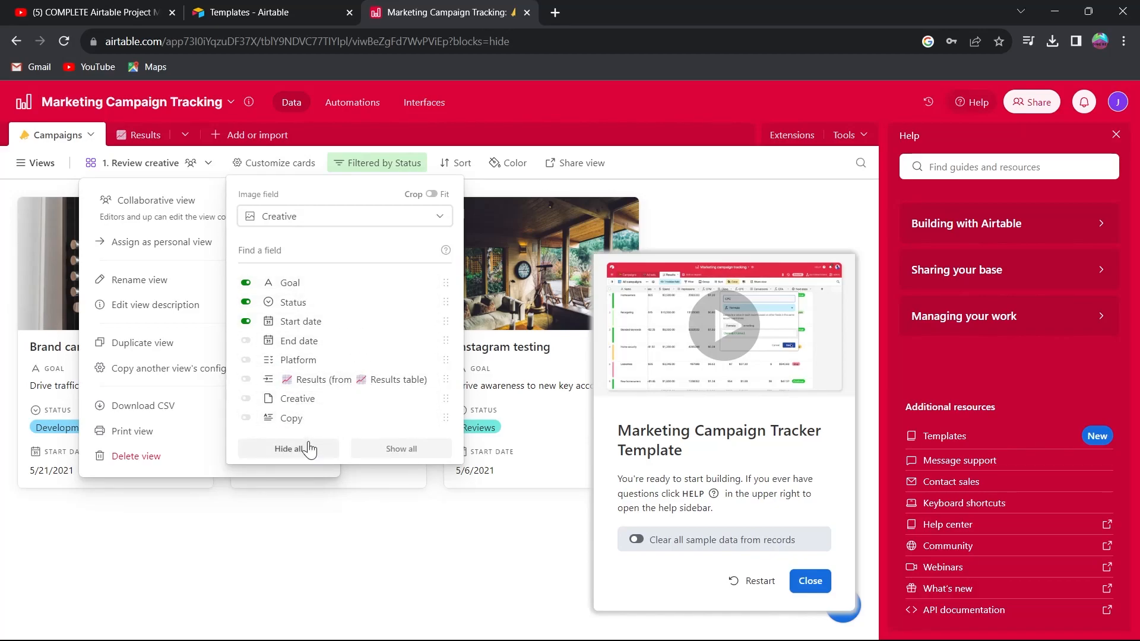
click(247, 283)
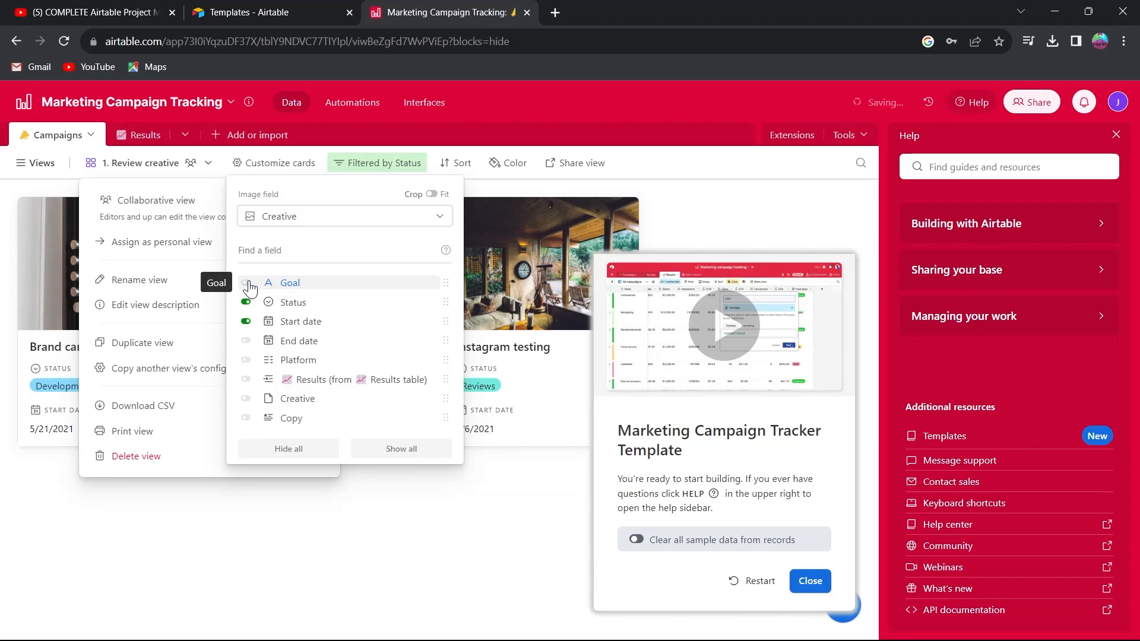
click(247, 283)
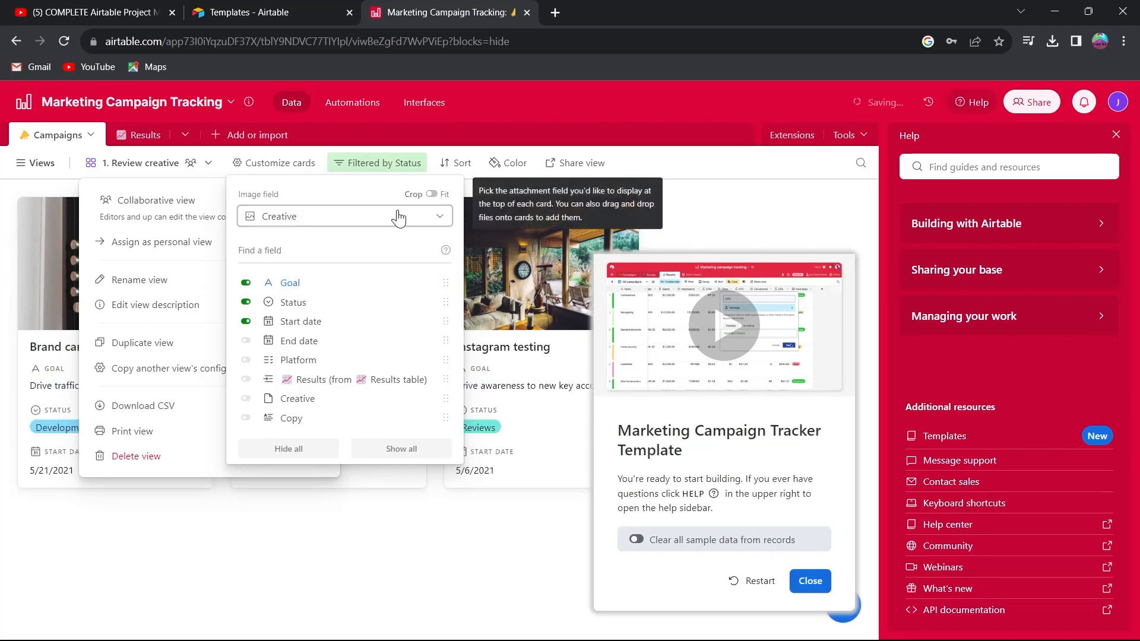
click(438, 221)
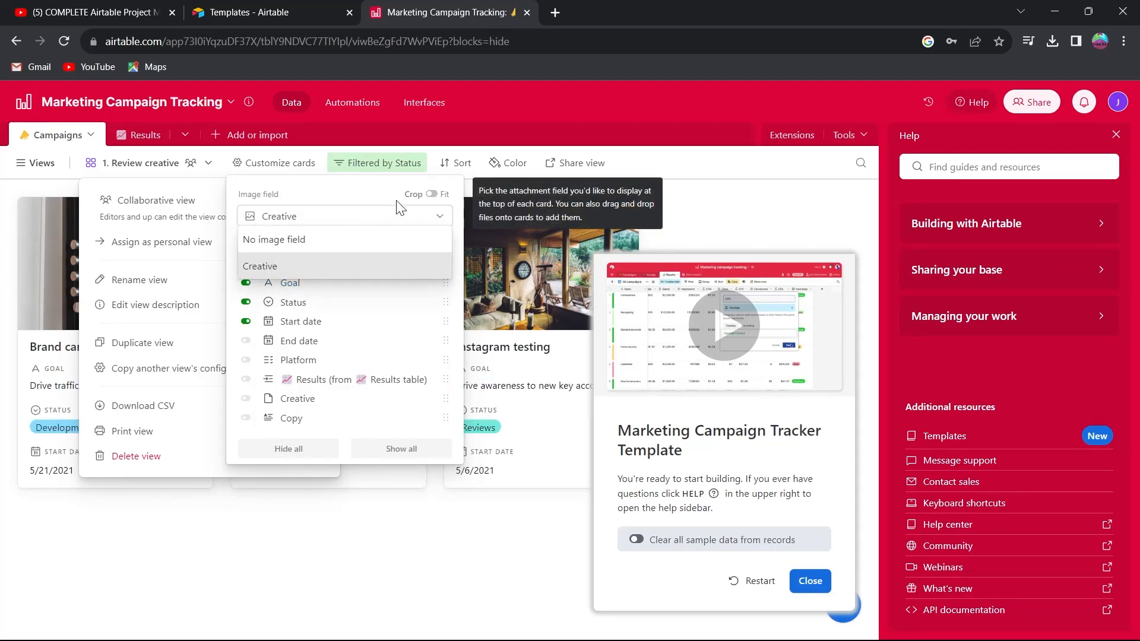
click(419, 211)
click(28, 165)
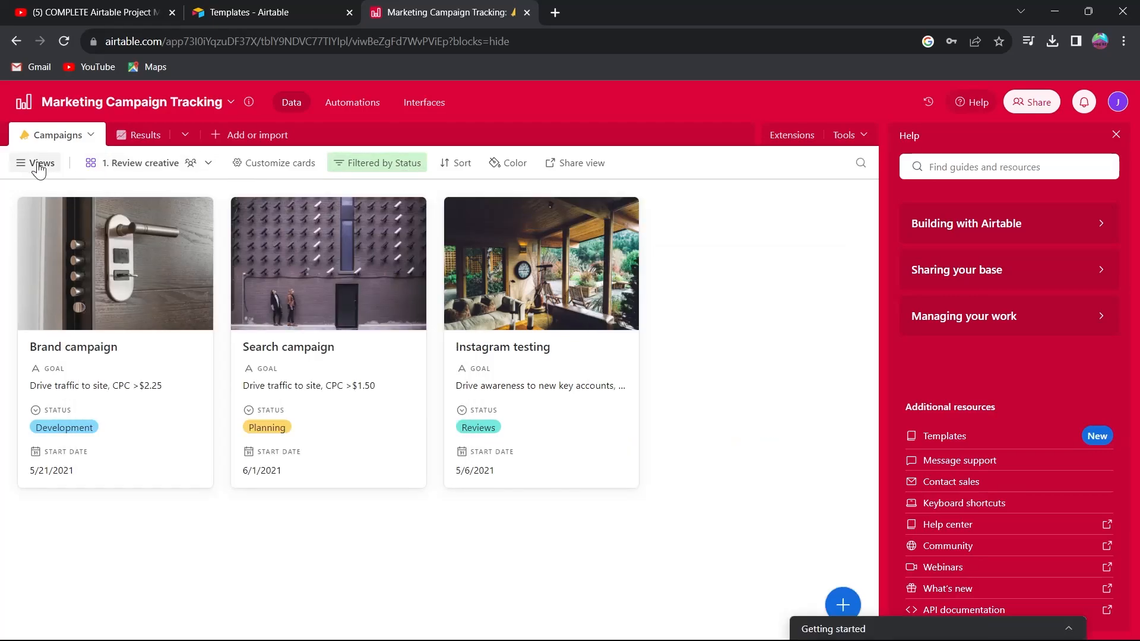
Open the views sidebar and examine the view types available to create.
click(33, 167)
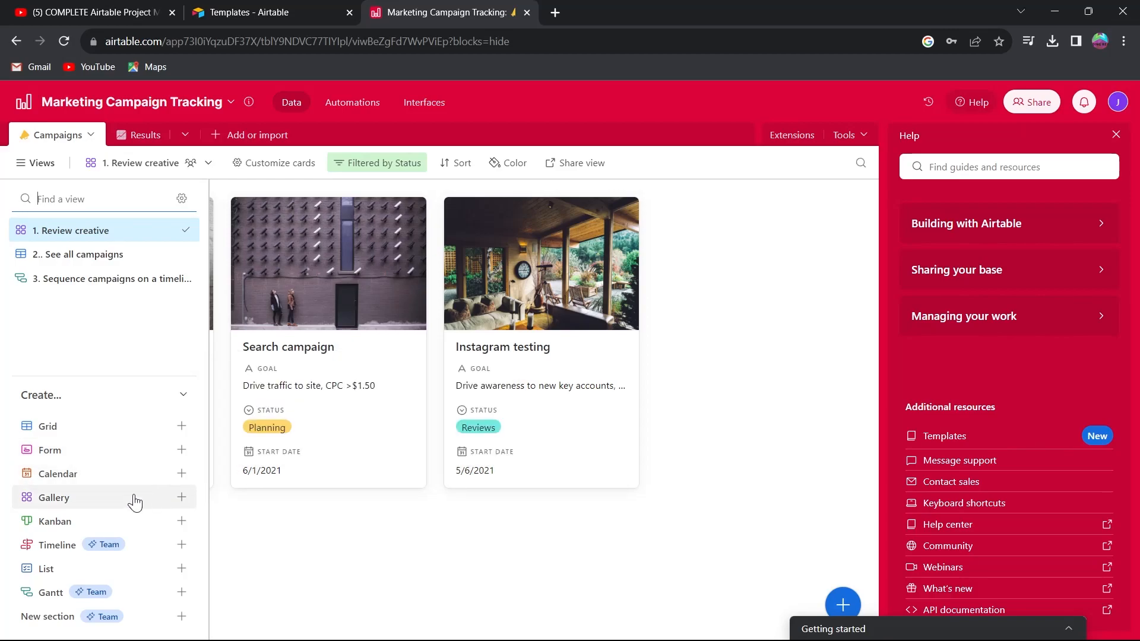
mouse_move(121, 561)
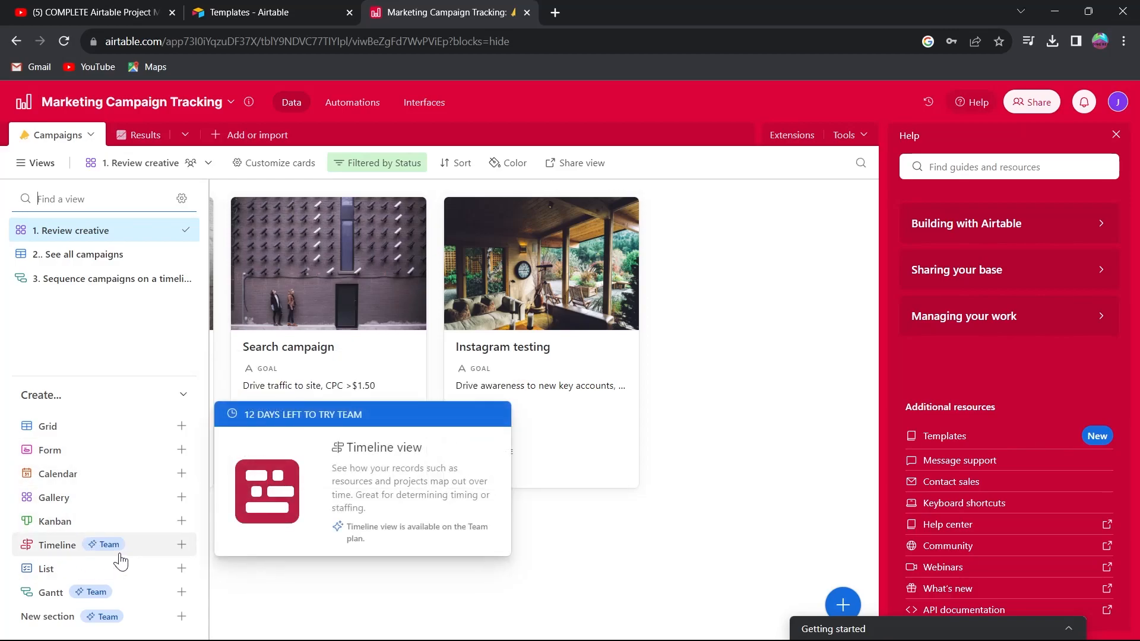
mouse_move(24, 611)
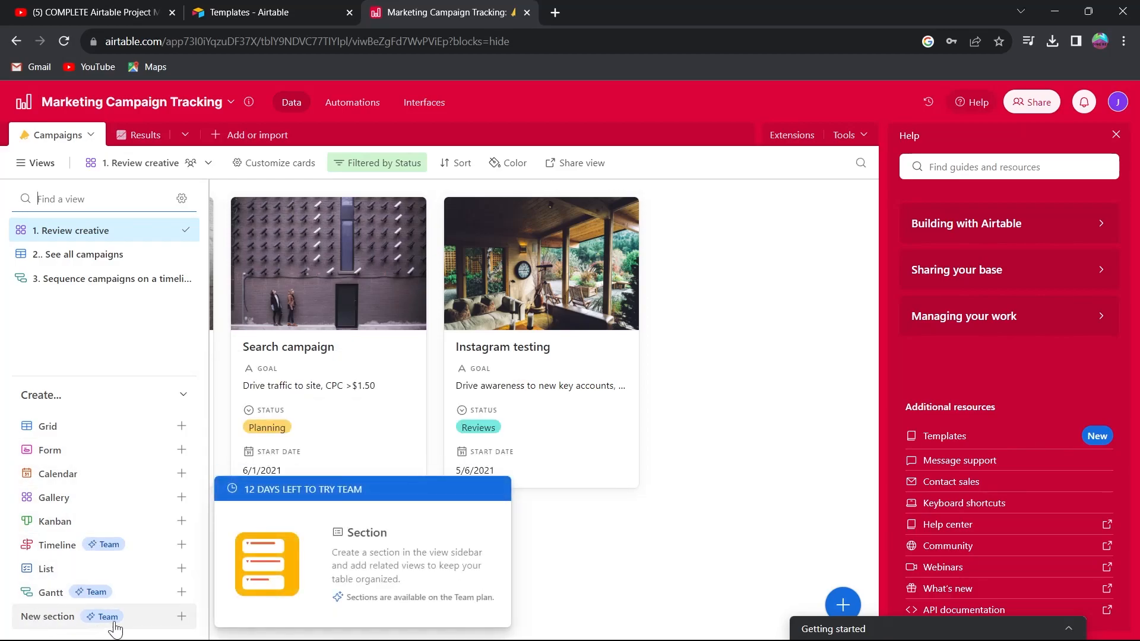
mouse_move(179, 427)
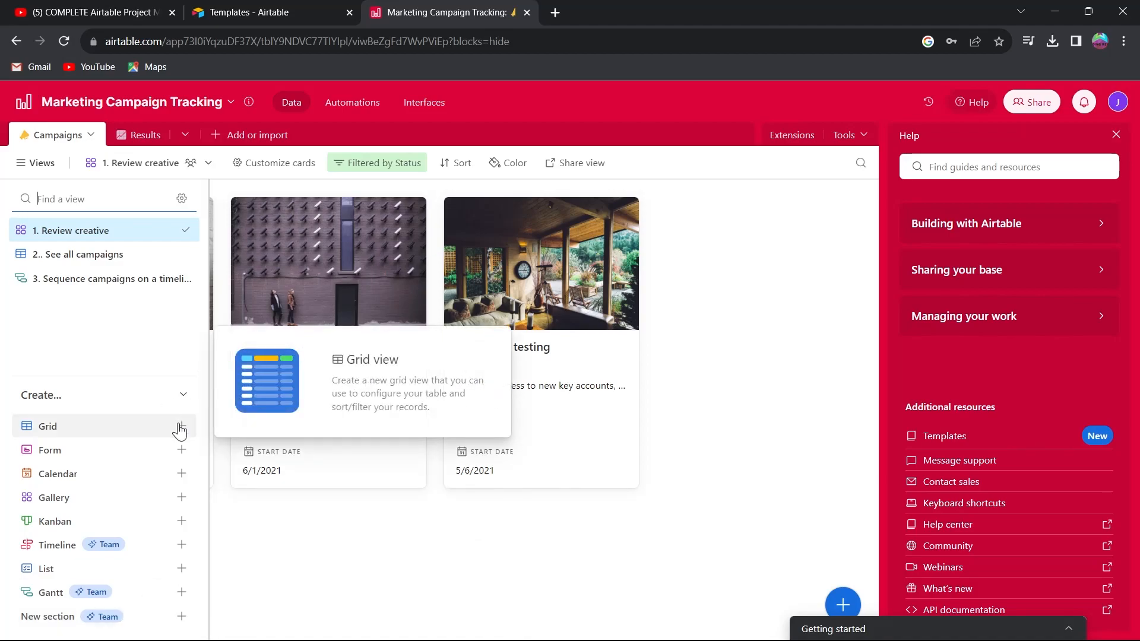
Create a new collaborative grid view named "Marketing excel".
click(180, 428)
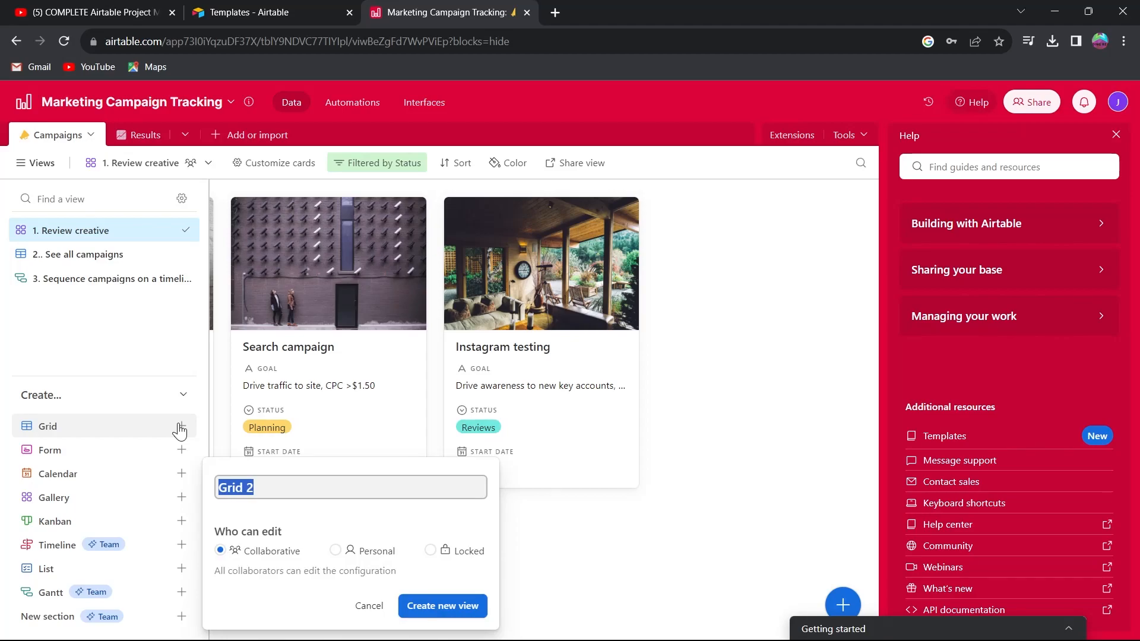
text(Marketing)
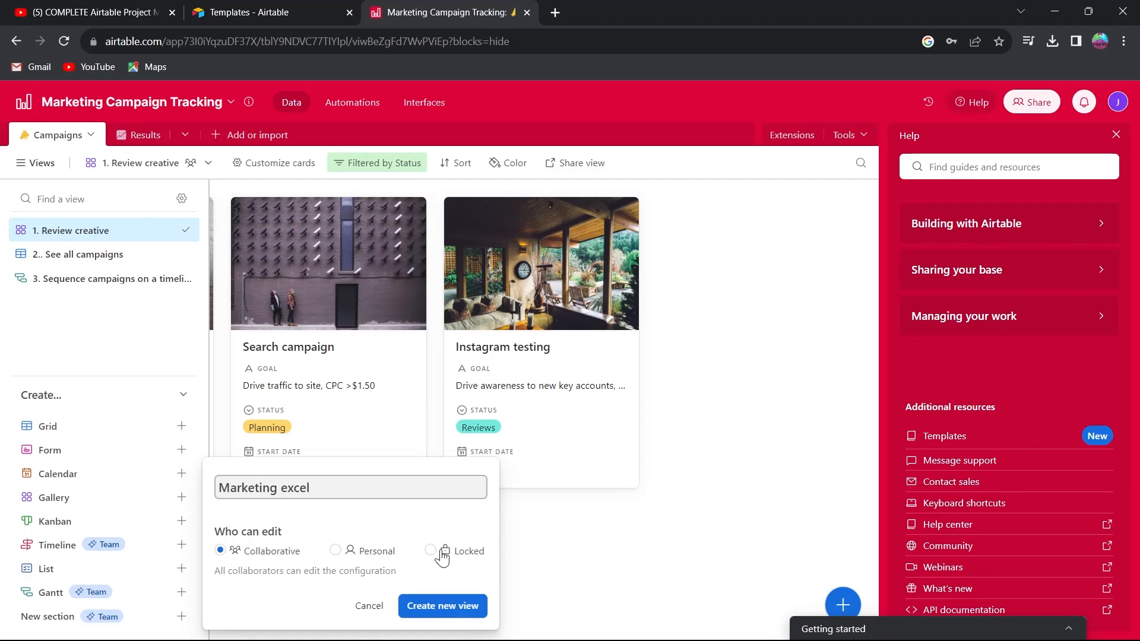
click(453, 607)
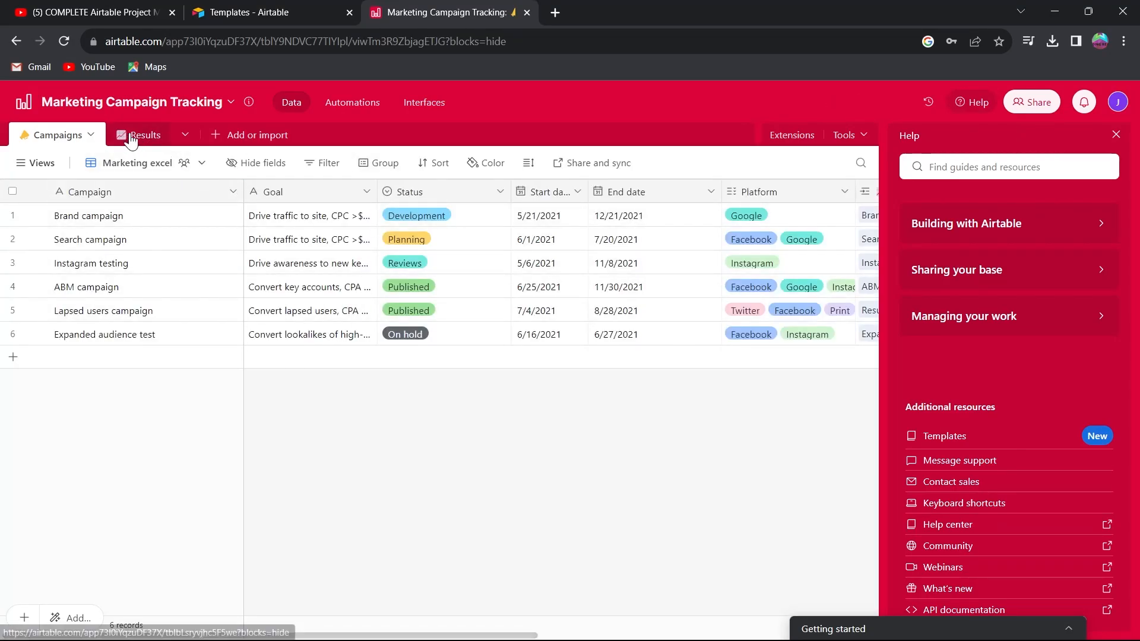
Replace the opening words of the Brand campaign's Goal with test text "thnhhmymy".
click(14, 213)
double_click(268, 220)
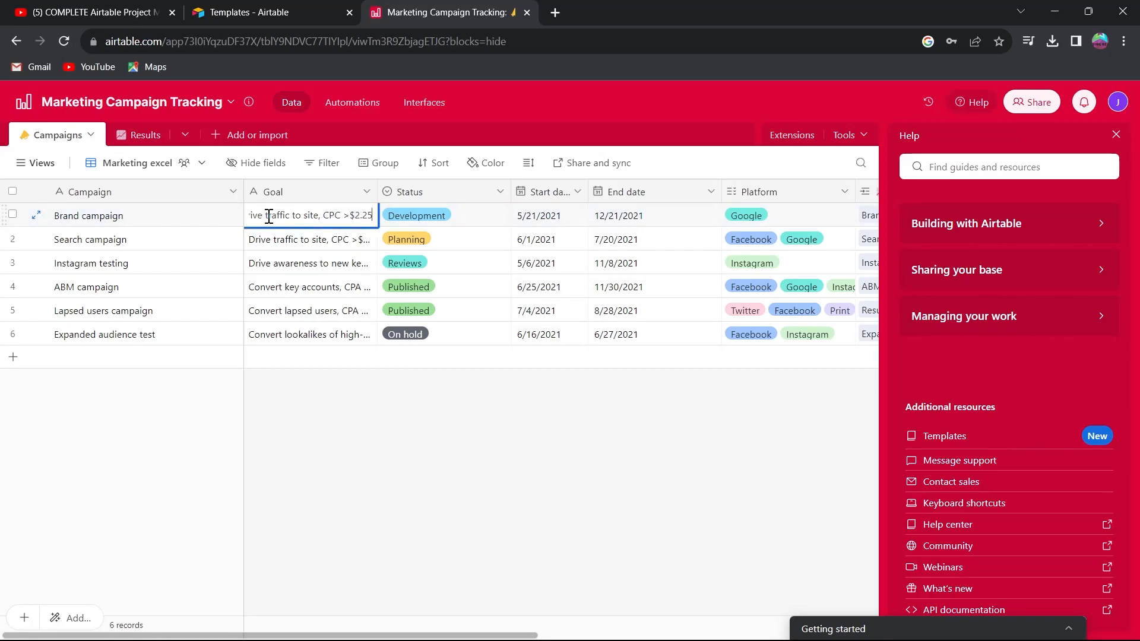
drag(316, 217, 247, 217)
key(BackSpace)
text(thnhhmymy)
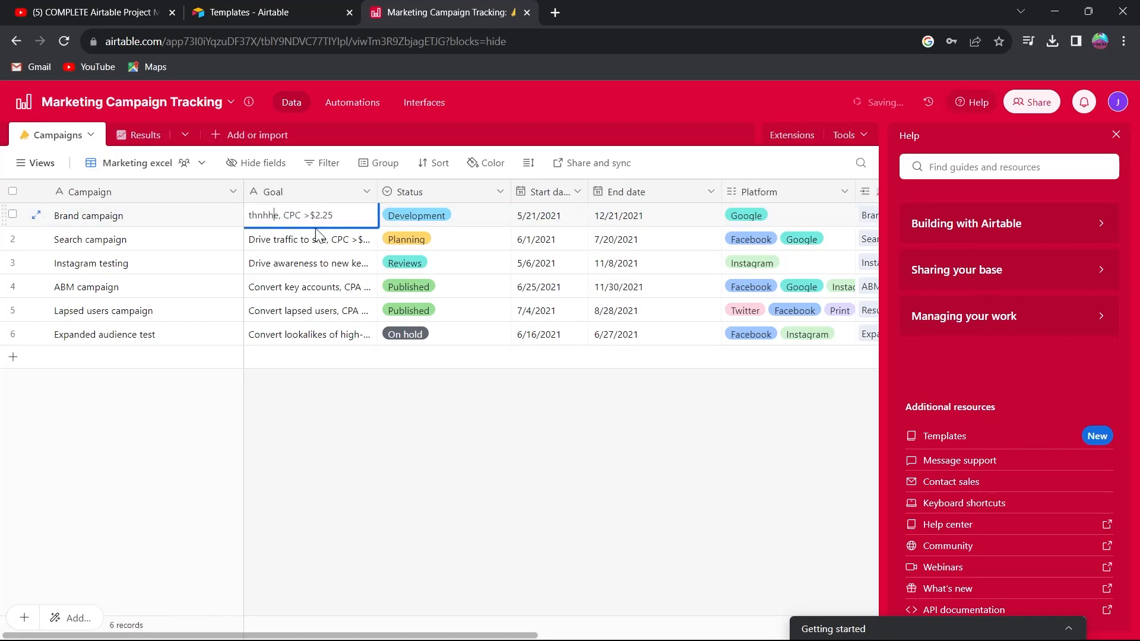
Type "my" into the next Goal cells, then undo the last four edits.
click(297, 242)
text(mymy)
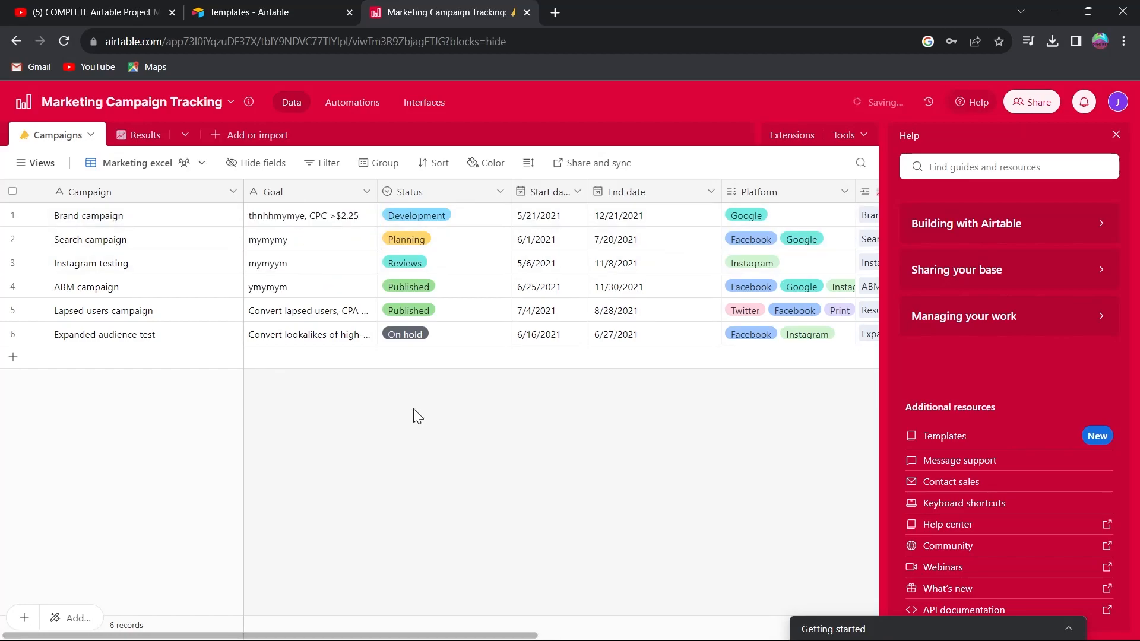
key(ctrl+z)
key(ctrl+z)
key(ctrl+z)
key(ctrl+z)
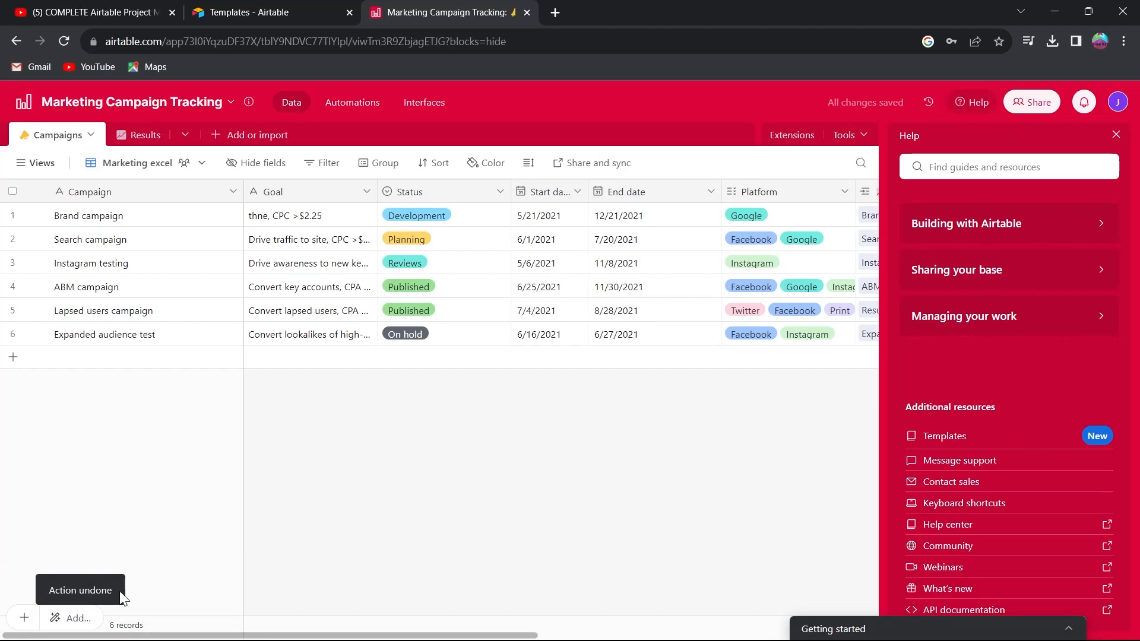
Filter the view to show records where Status is not Planning, and reopen the filter to review it.
click(324, 162)
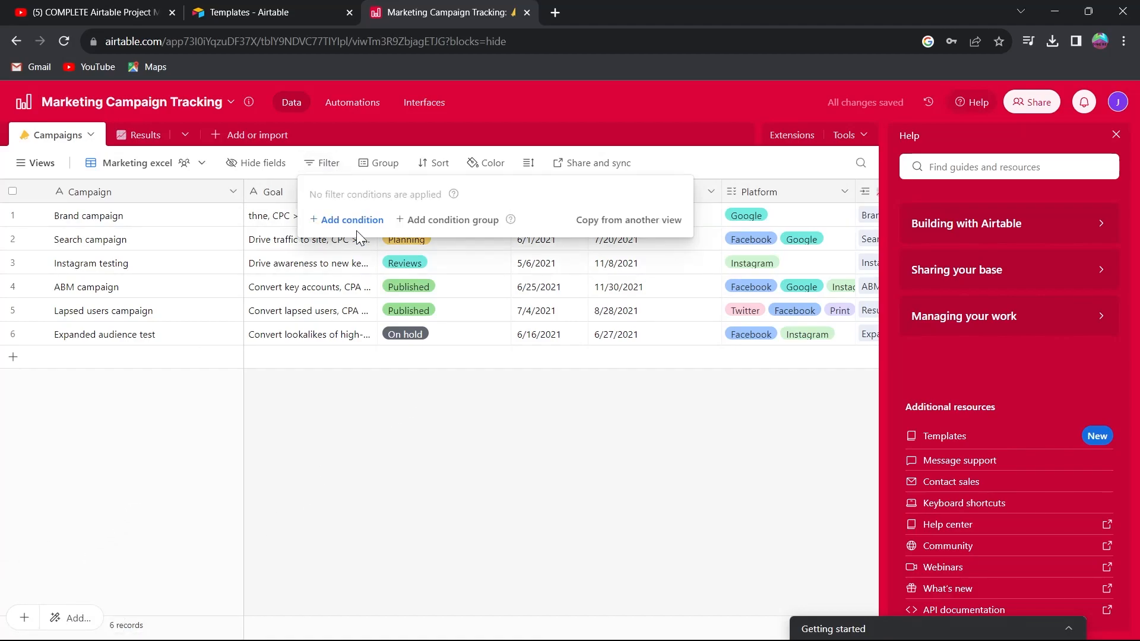
click(338, 217)
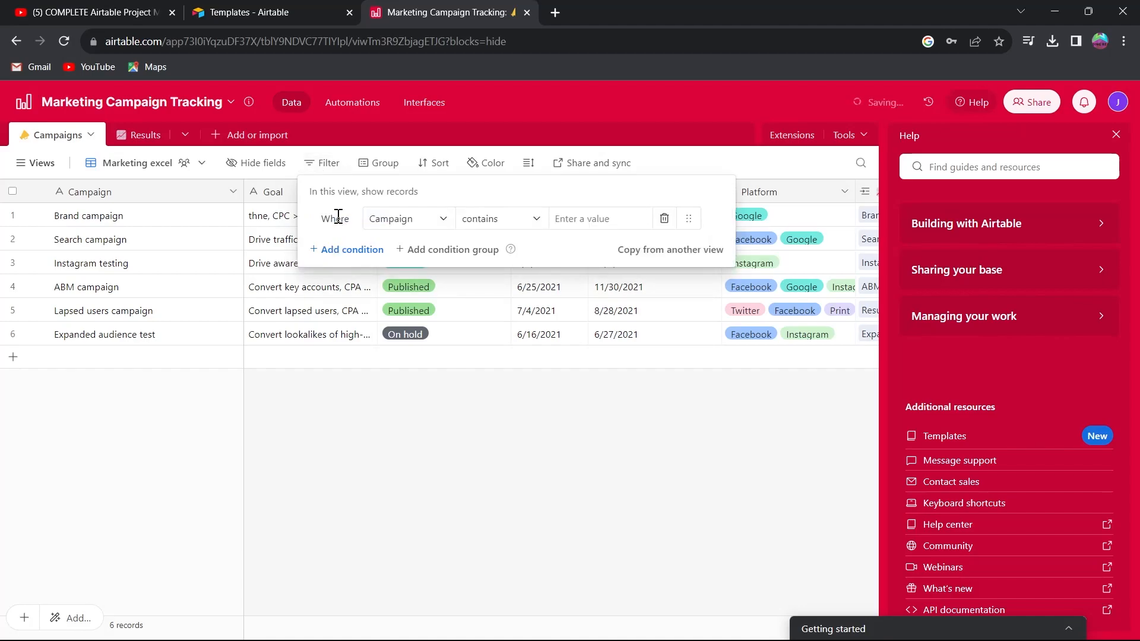
click(418, 227)
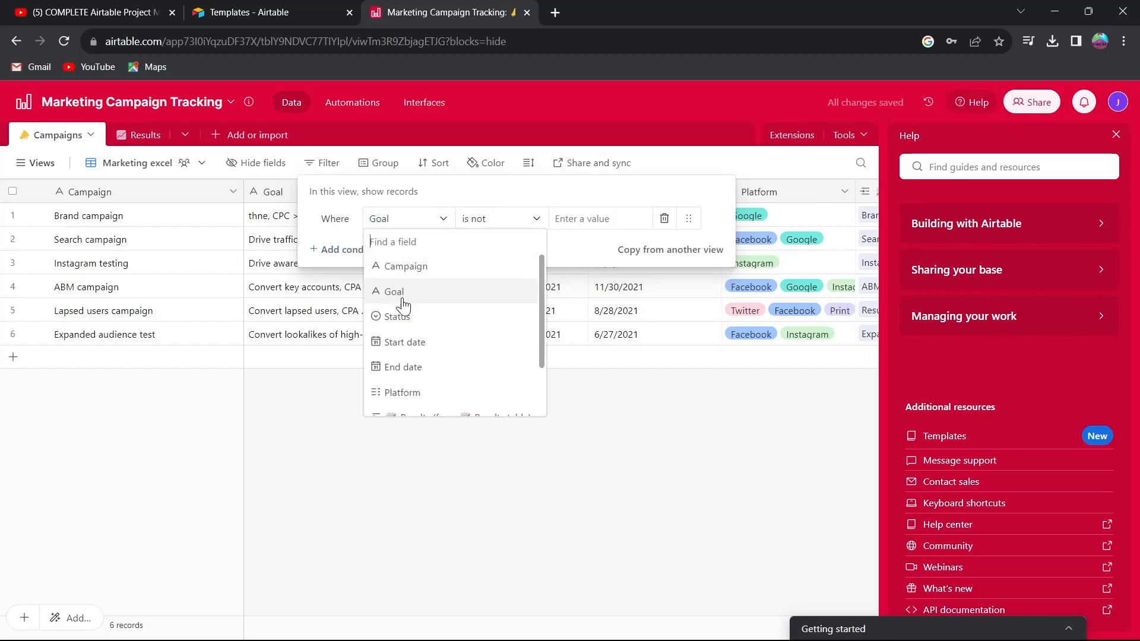
click(400, 315)
click(529, 230)
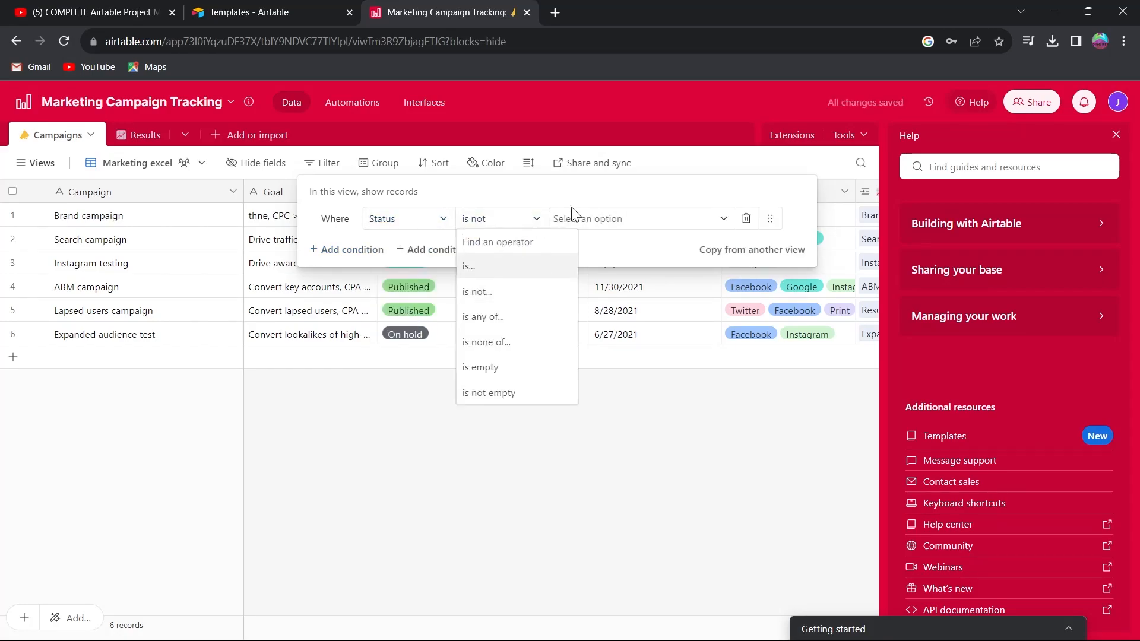
click(596, 237)
click(571, 299)
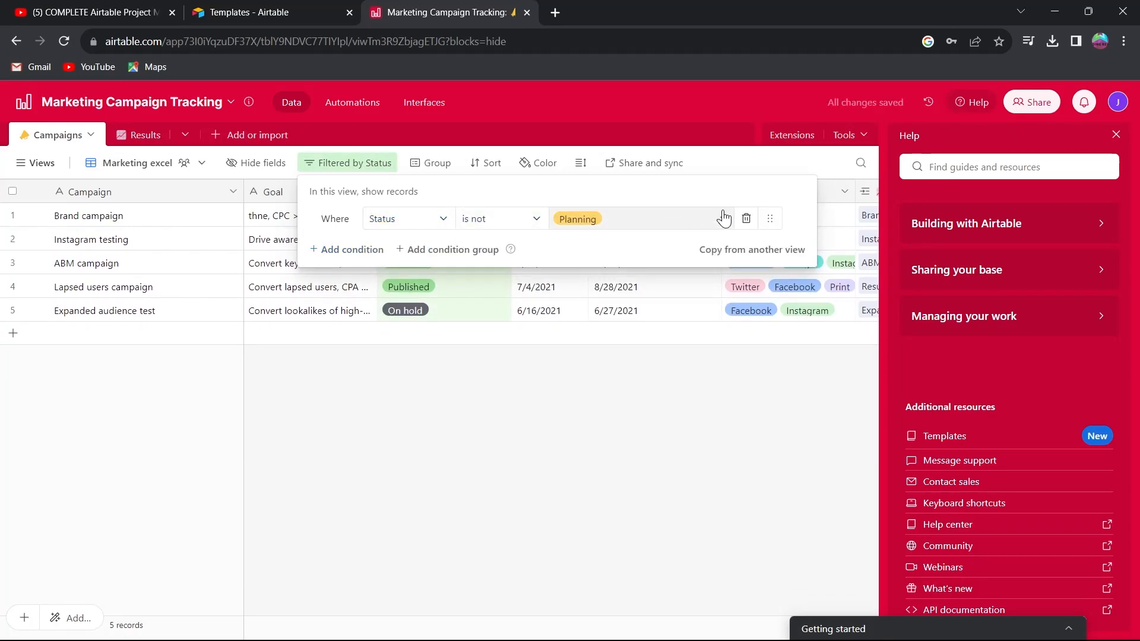
click(561, 353)
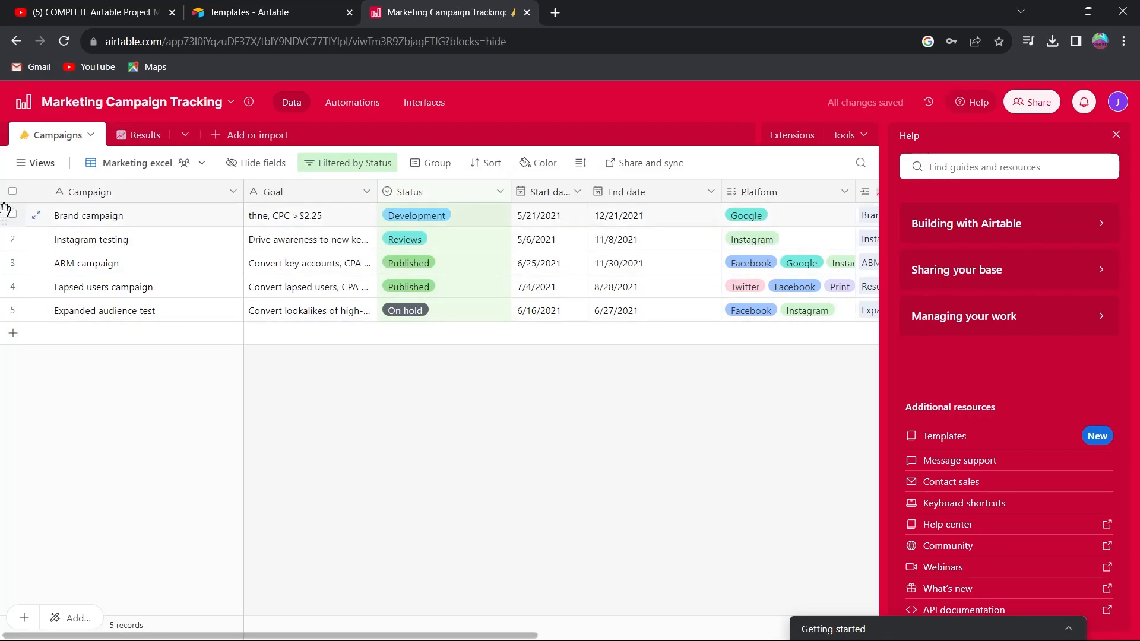
click(362, 166)
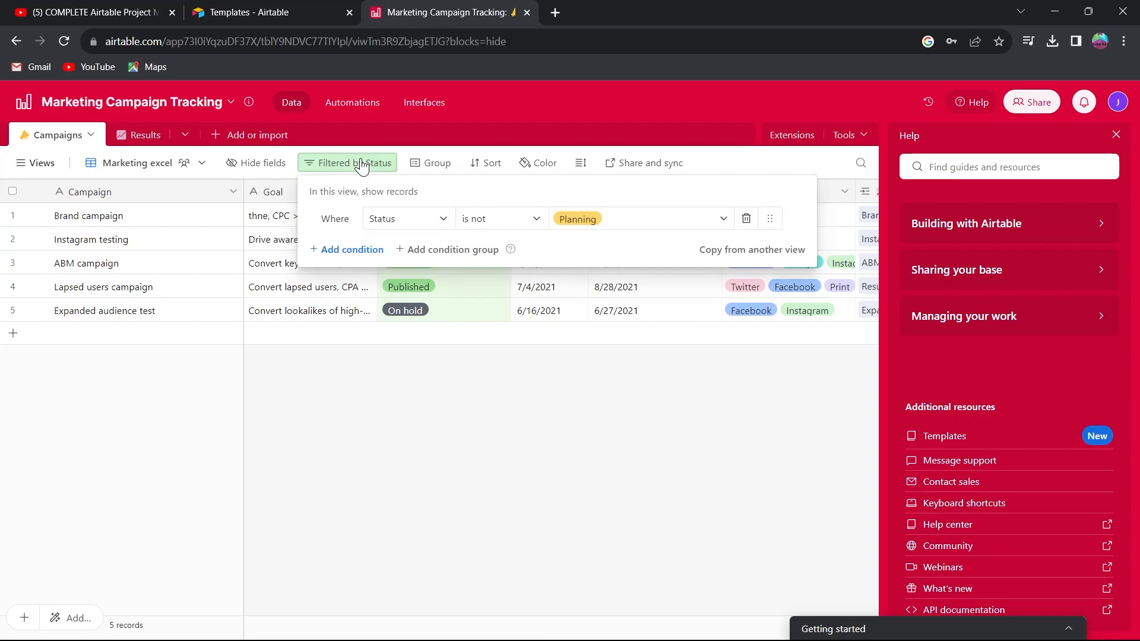
click(405, 397)
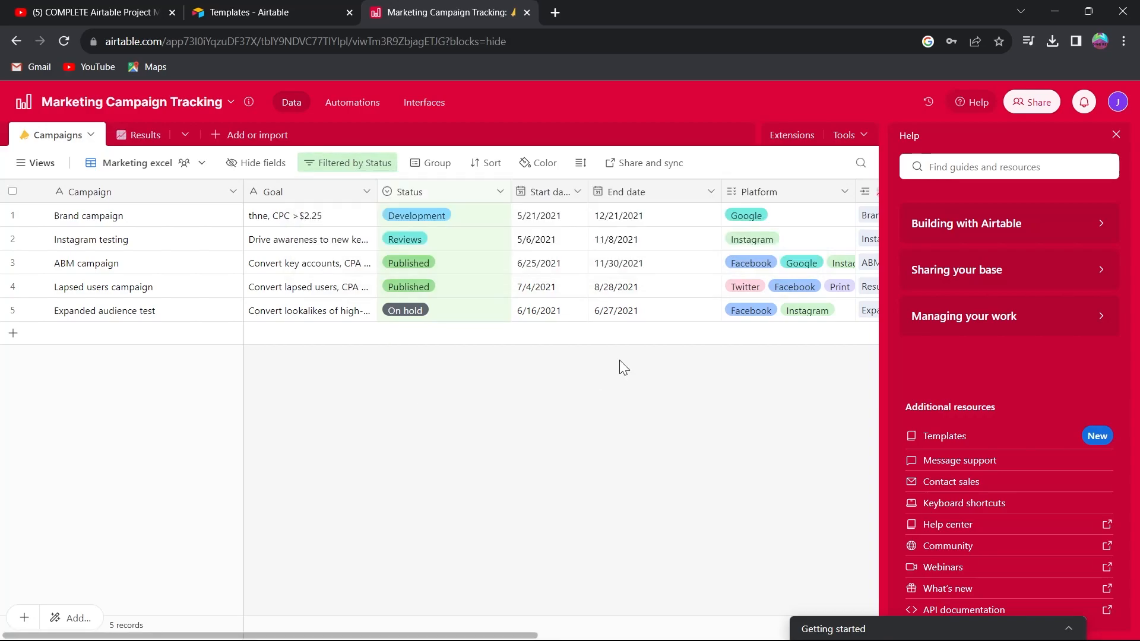
Browse the Building with Airtable quick tips and step through the Slack message automation tip.
click(1099, 226)
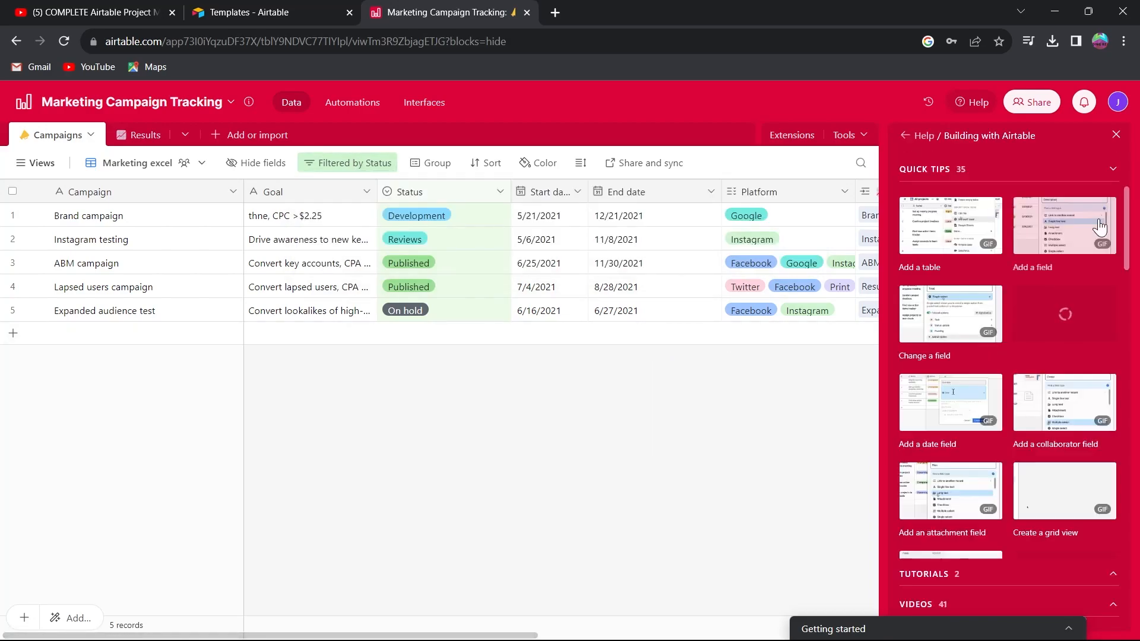
scroll(987, 275, down, 2)
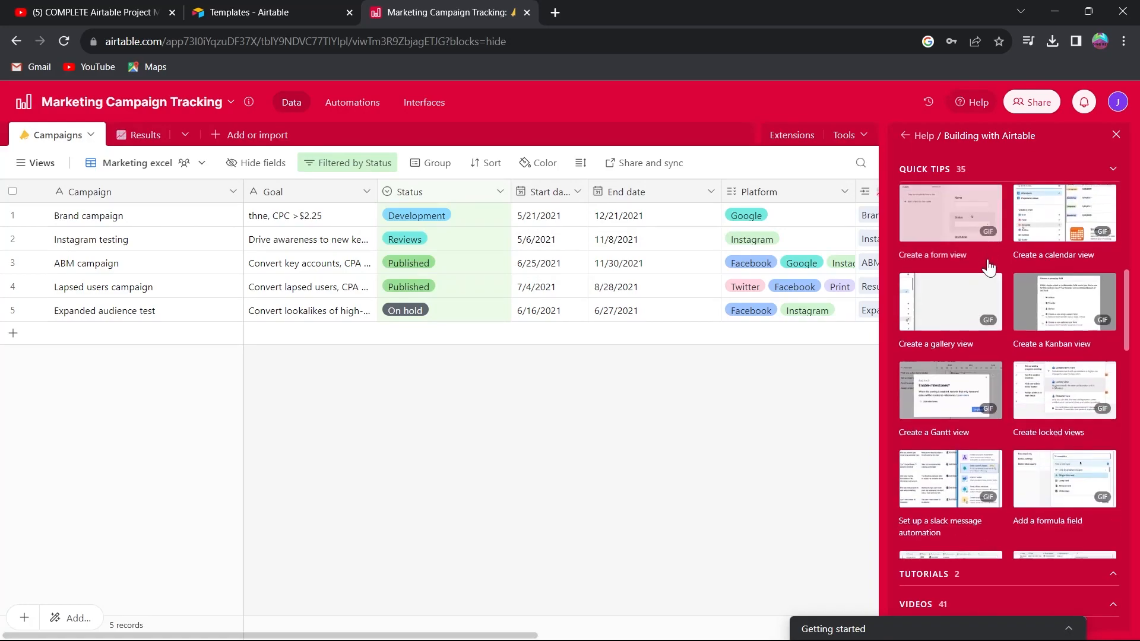
scroll(987, 275, up, 1)
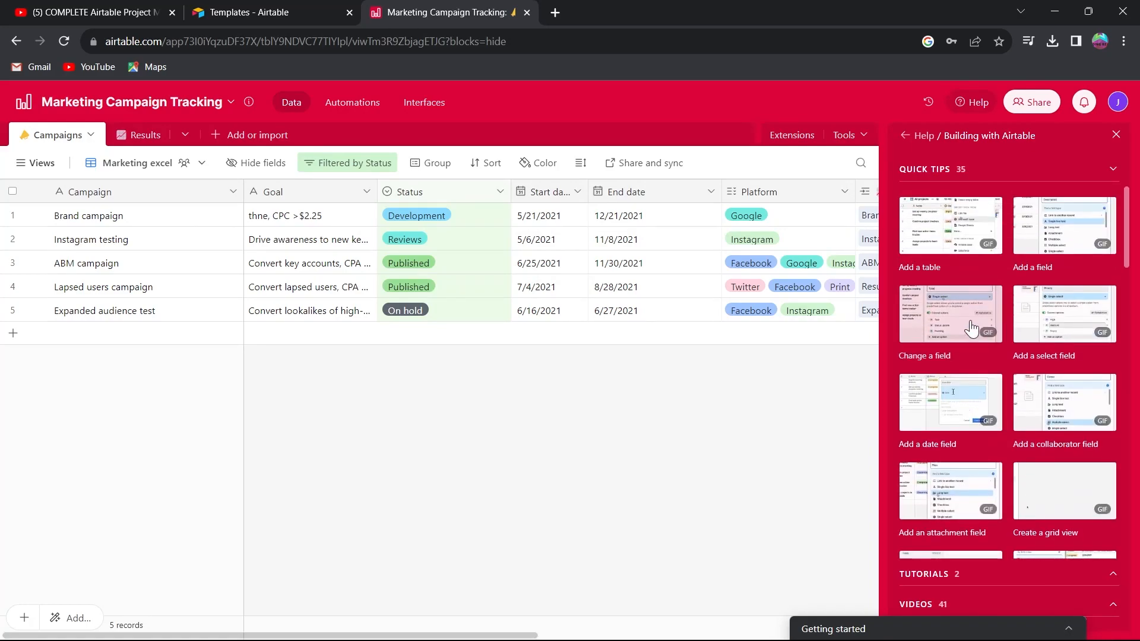
scroll(971, 329, down, 10)
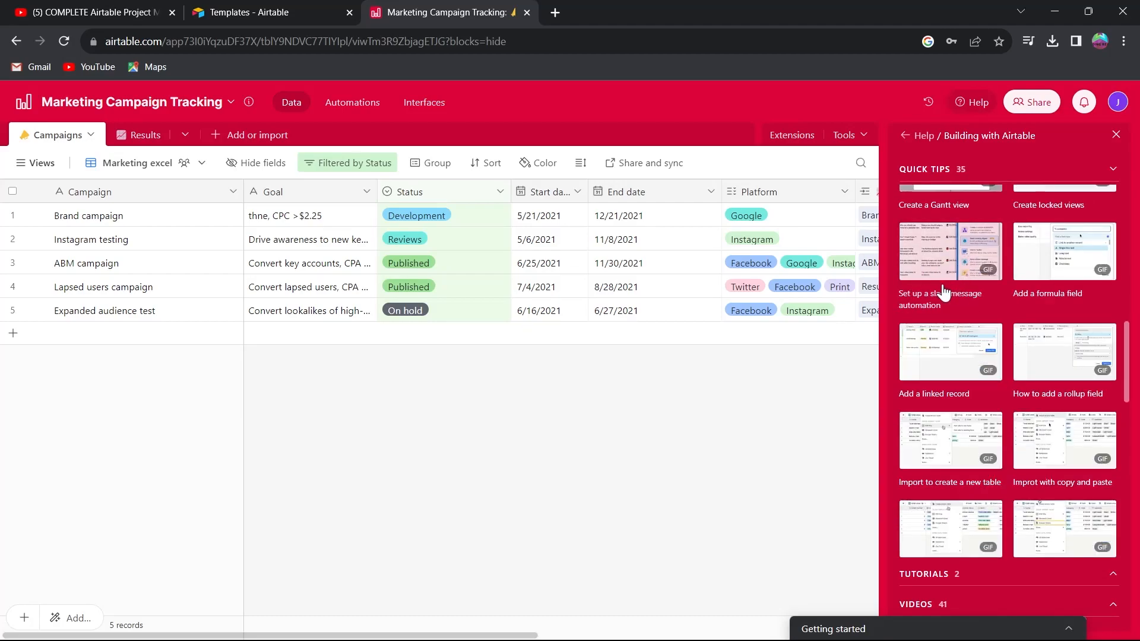
click(960, 240)
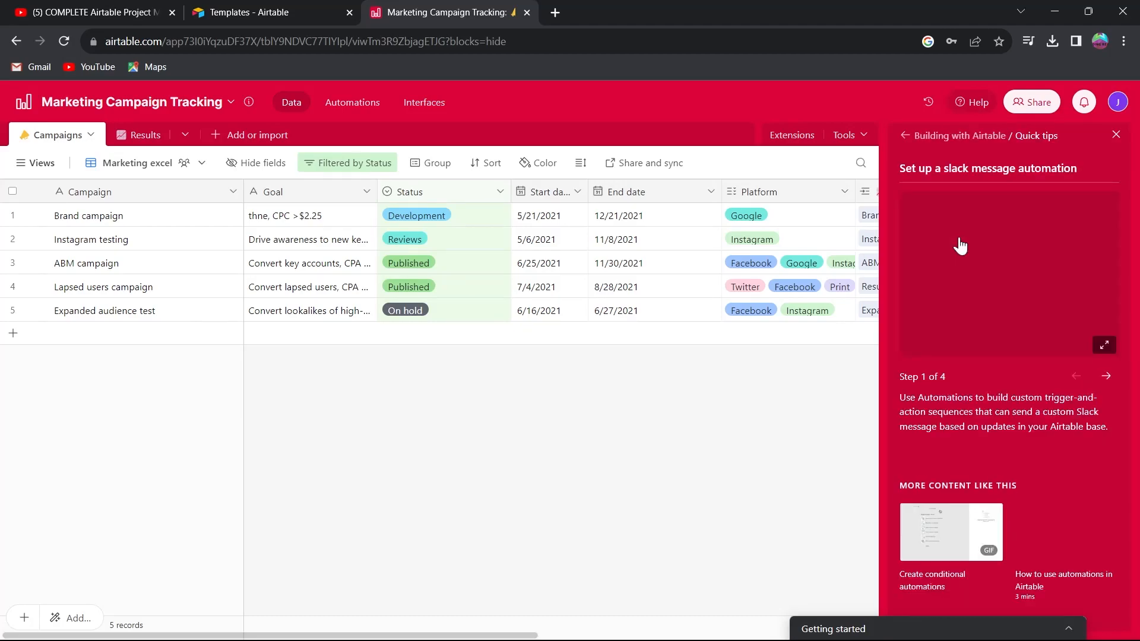
click(1108, 377)
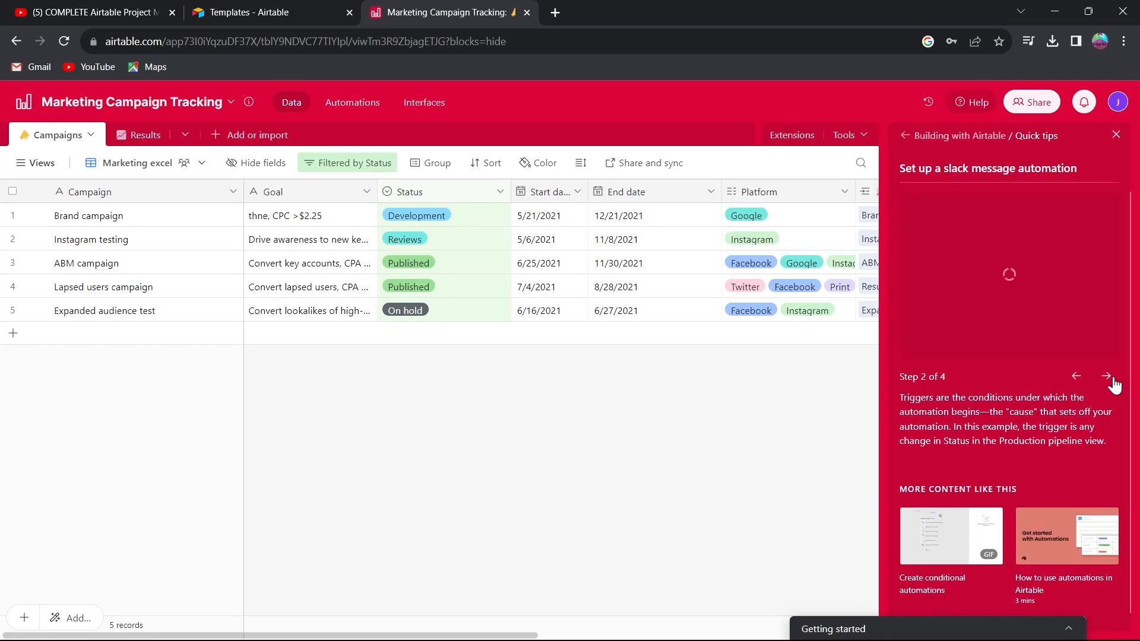
click(235, 140)
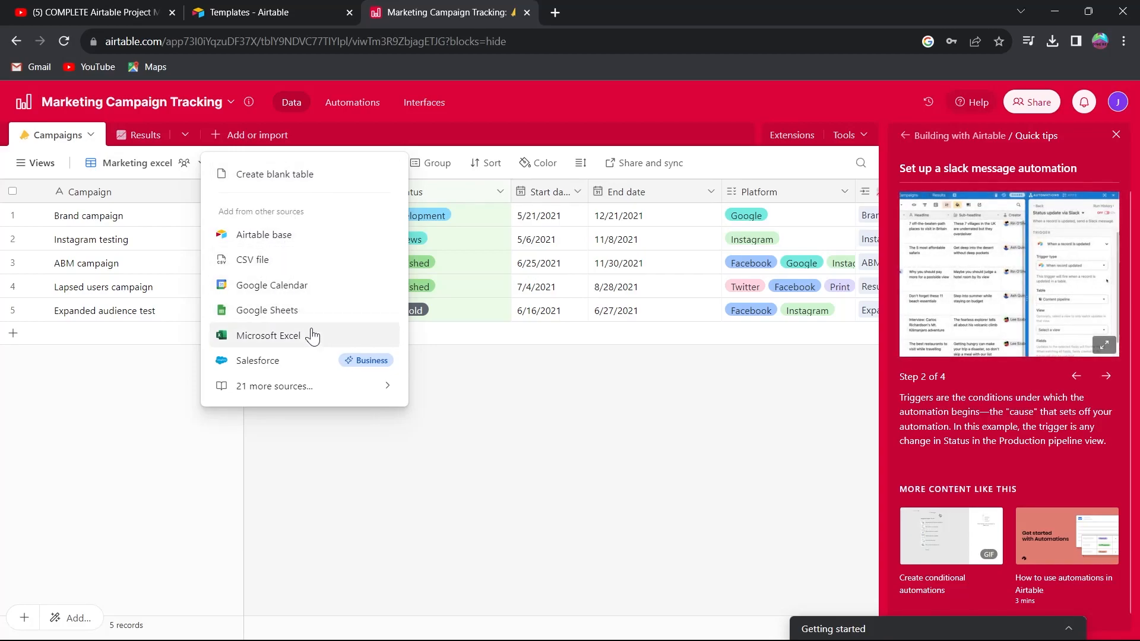
click(159, 432)
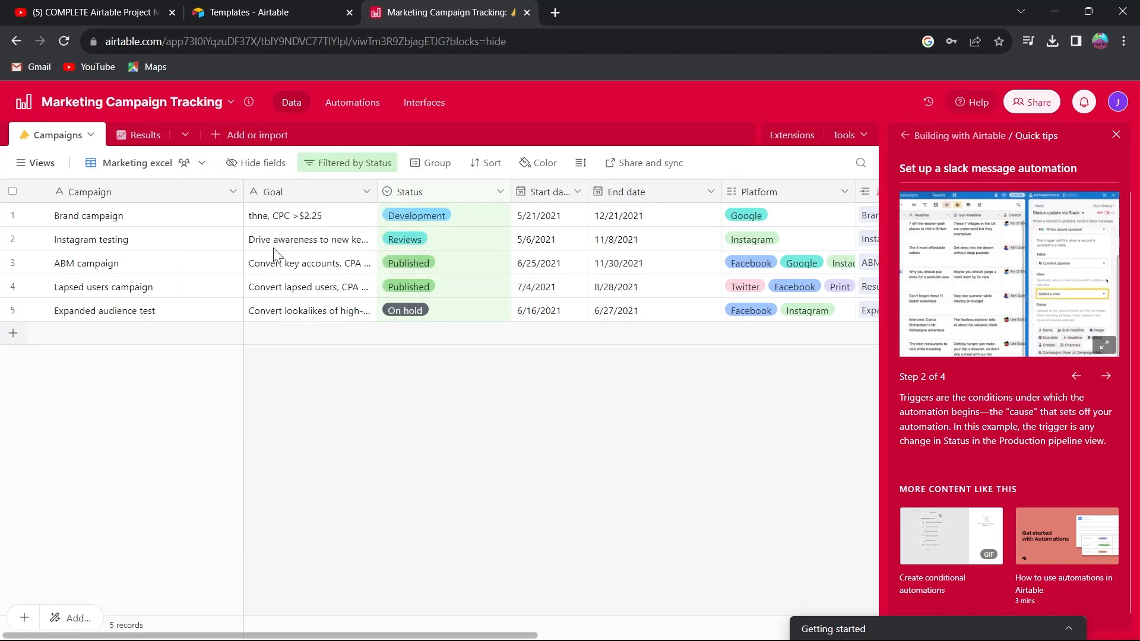
Open Automations and add a "When a form is submitted" trigger to a new automation.
click(339, 108)
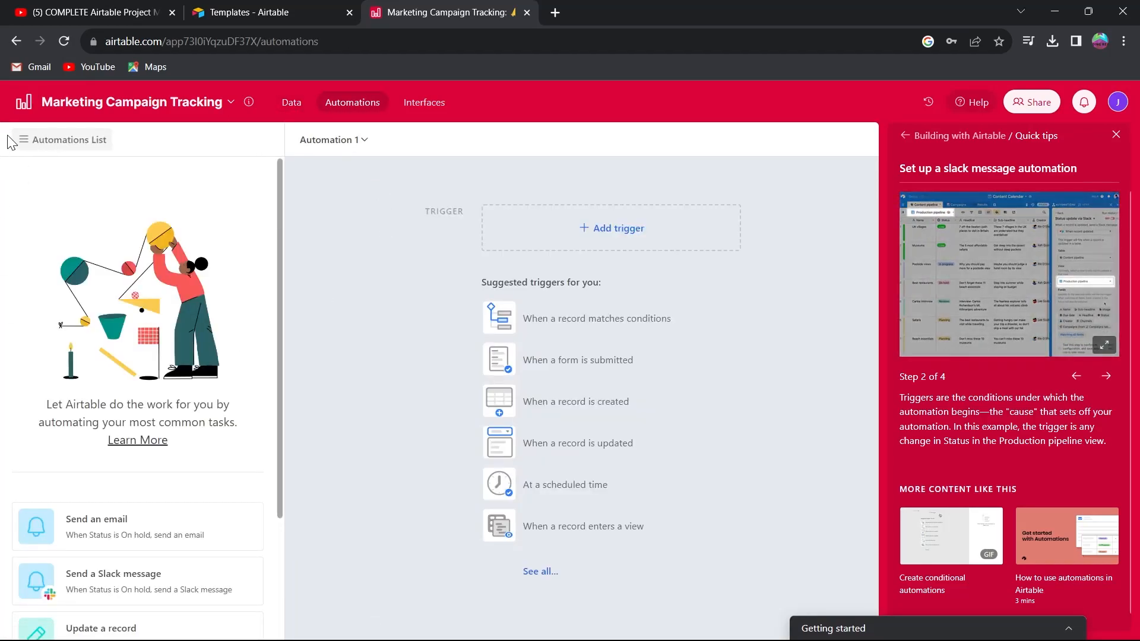
scroll(130, 390, down, 3)
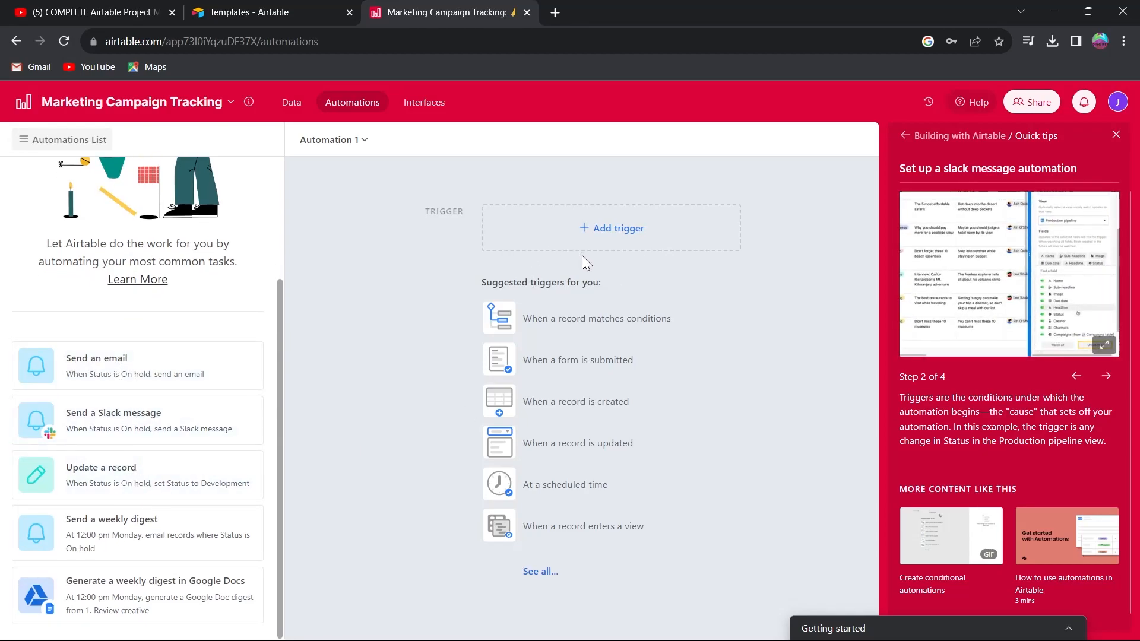
click(612, 235)
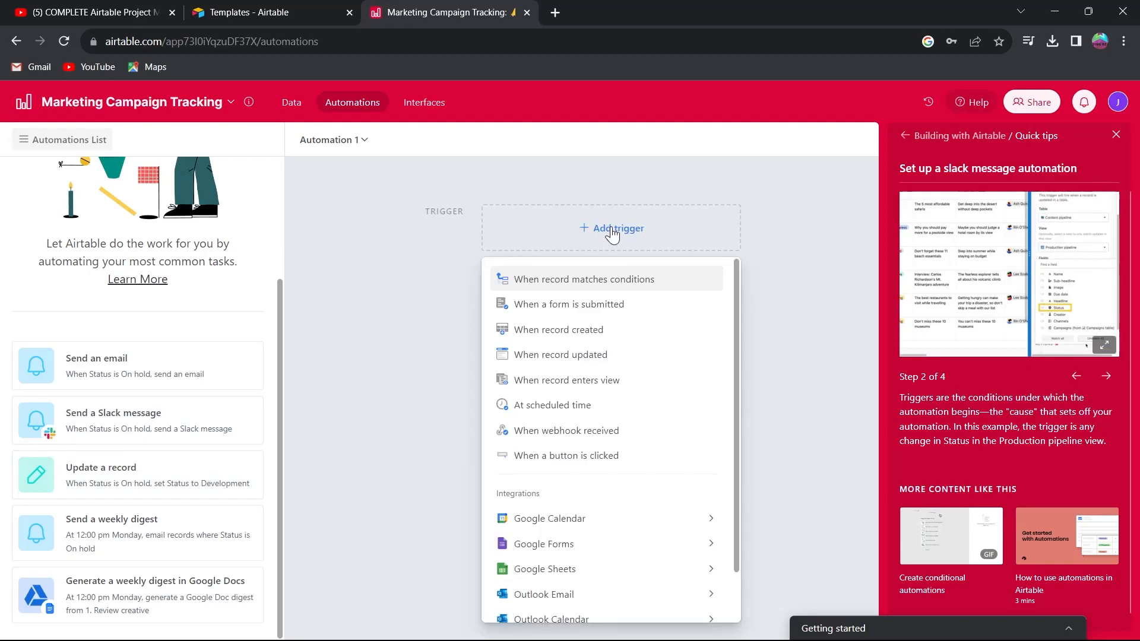
click(568, 304)
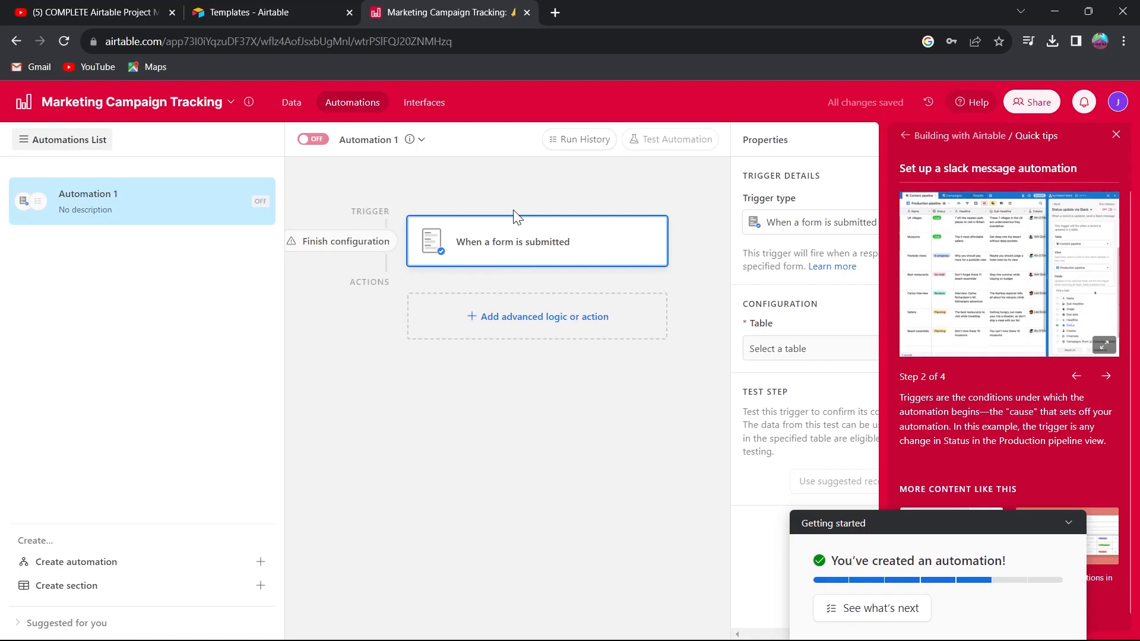
Add a Create record action to the automation.
click(542, 323)
scroll(522, 394, down, 3)
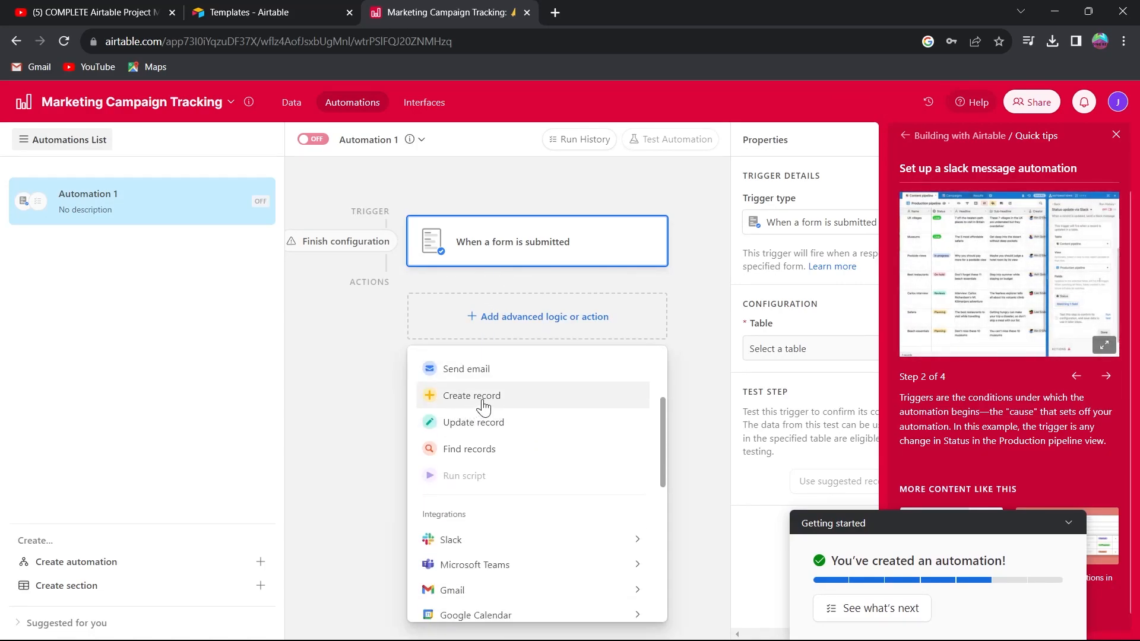
click(483, 406)
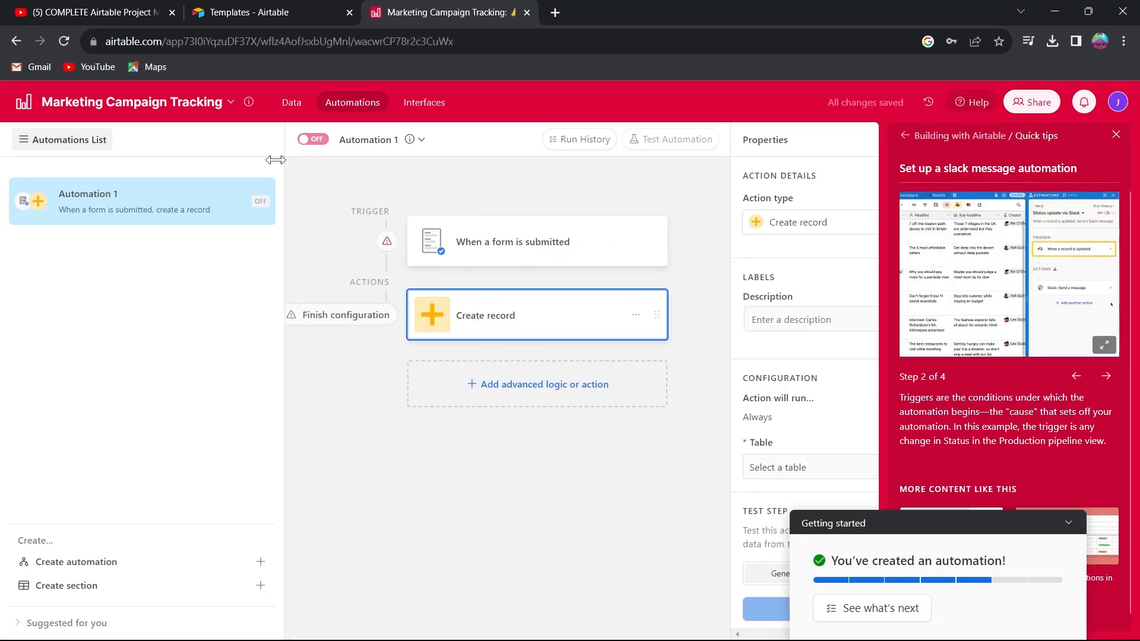
Open Interfaces and start building a new interface, moving past the introduction.
click(415, 102)
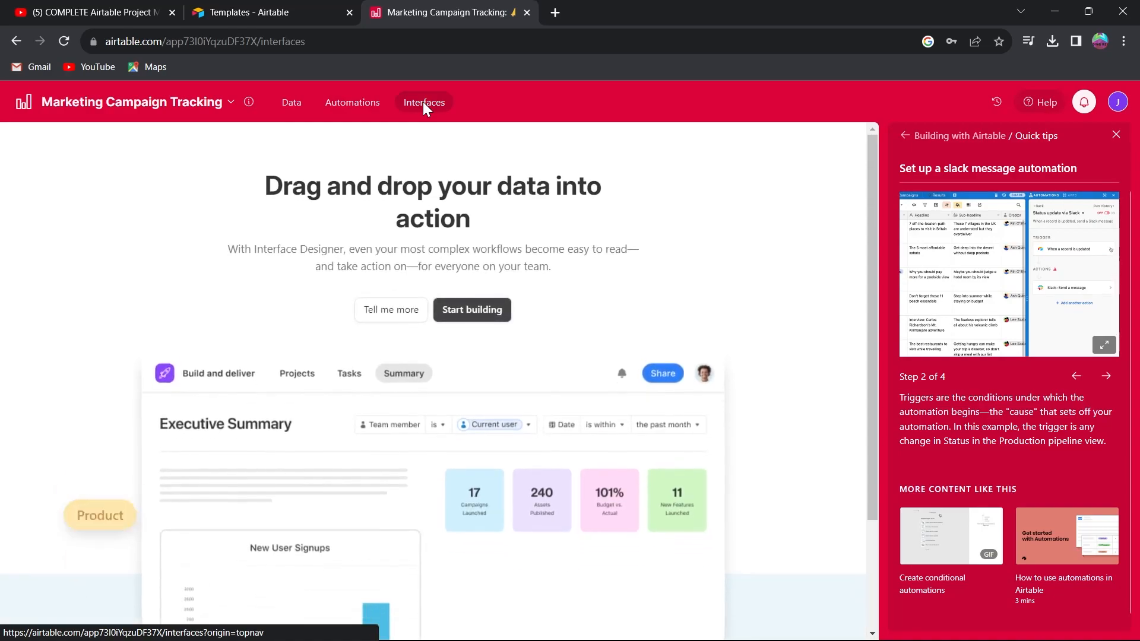
click(482, 311)
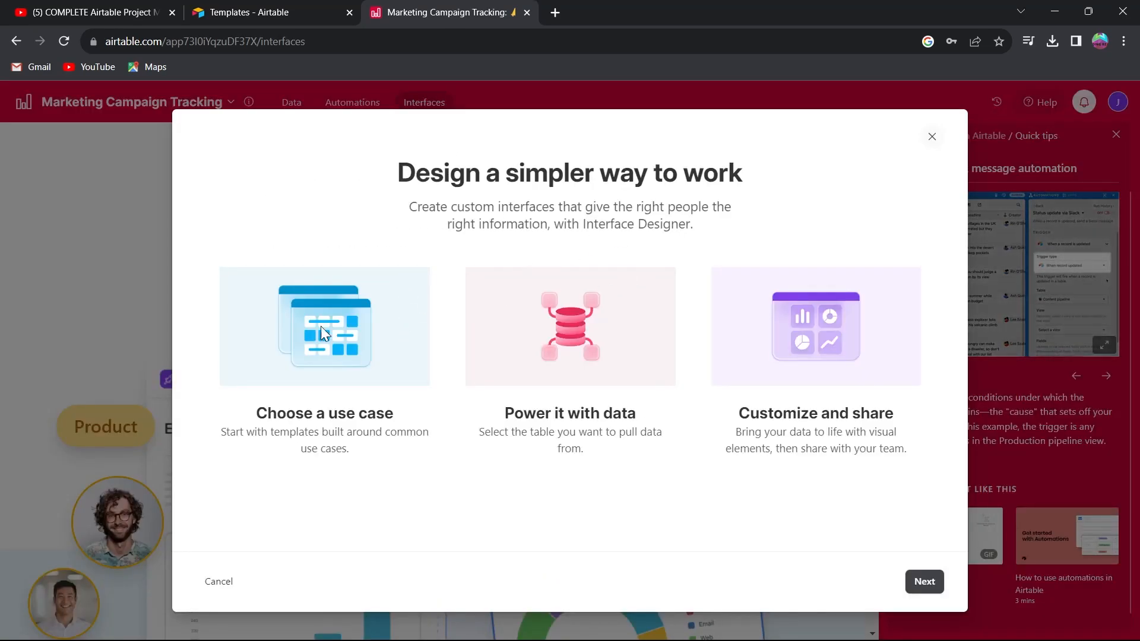
drag(387, 190, 870, 190)
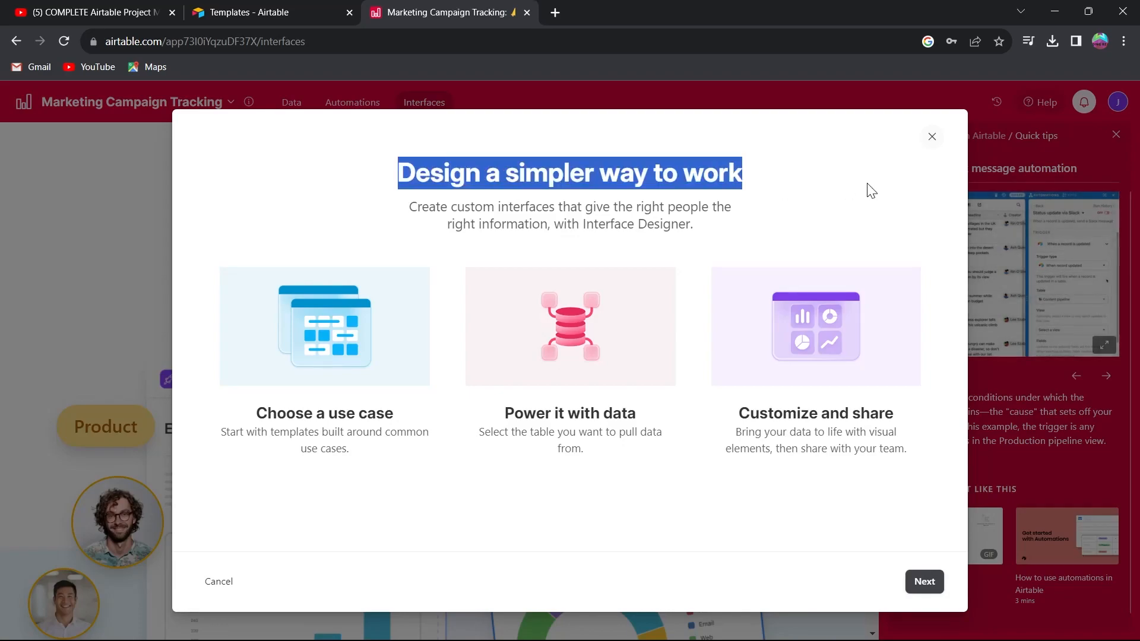
click(818, 204)
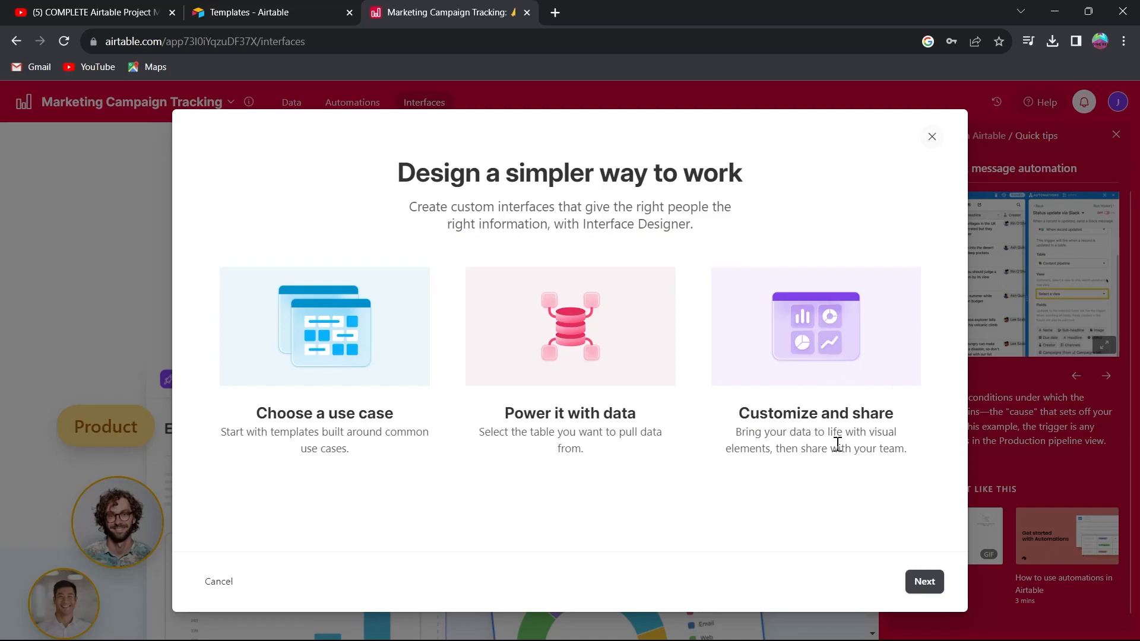
click(933, 584)
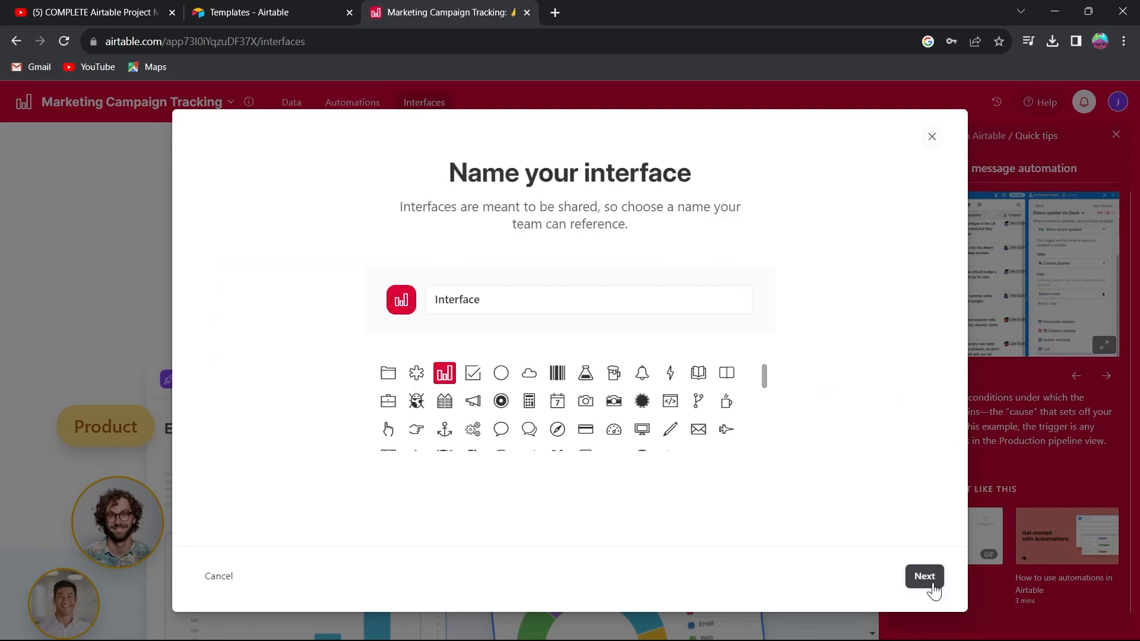
Name the interface Interface1 and choose an icon for it.
click(552, 312)
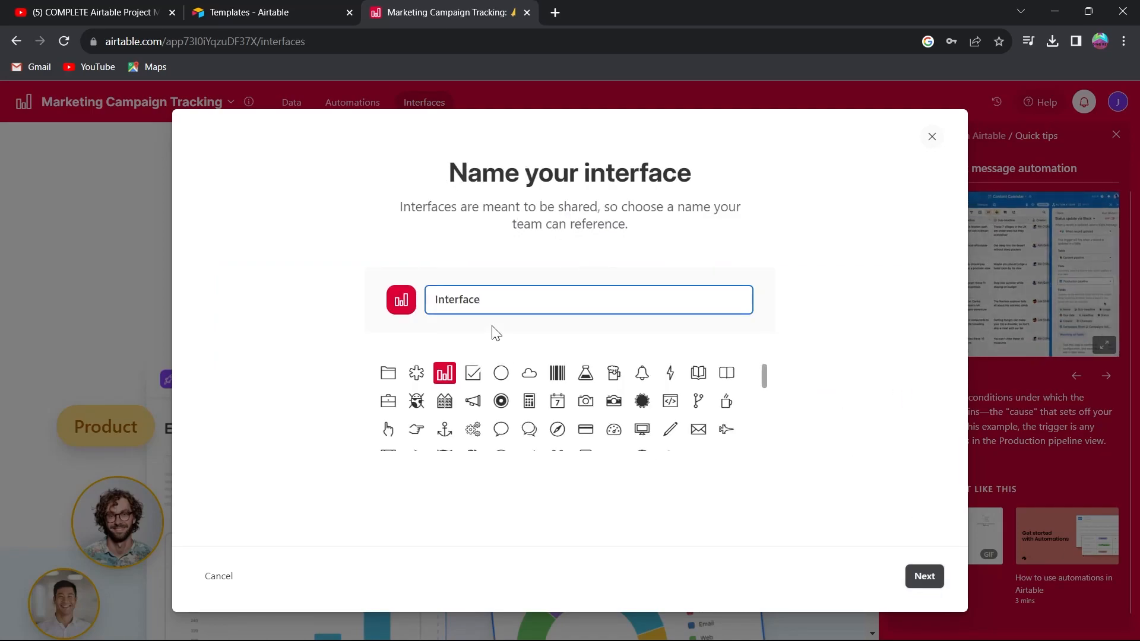
text(1)
click(501, 373)
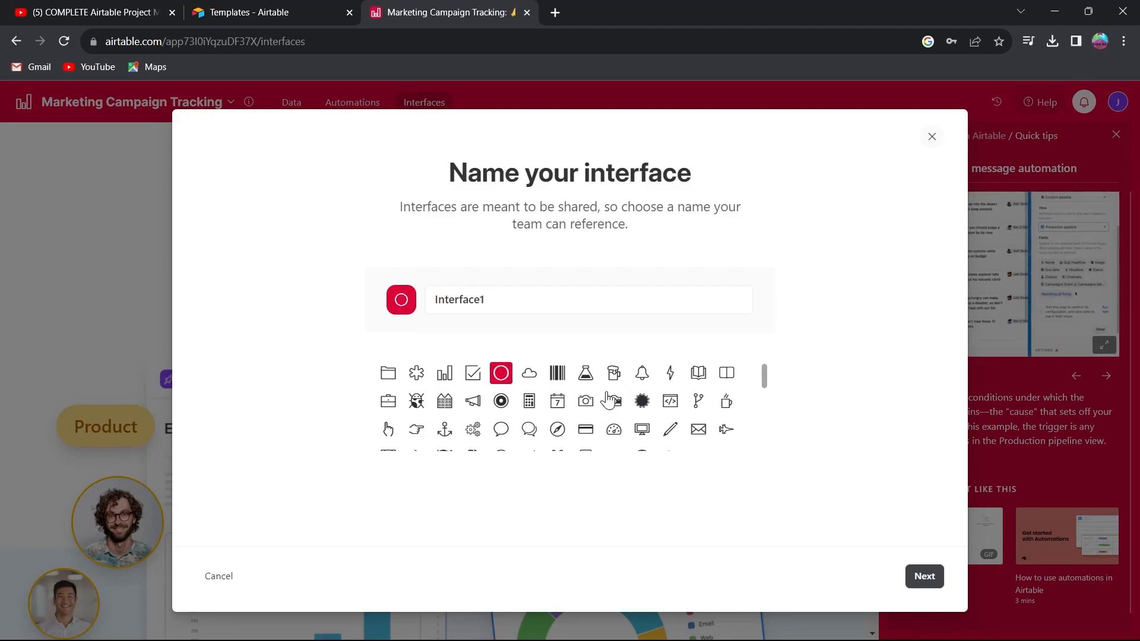
click(611, 401)
click(923, 576)
Choose the Gallery layout, connect it to the Campaigns table and finish creating the interface.
scroll(291, 238, down, 2)
scroll(296, 245, up, 2)
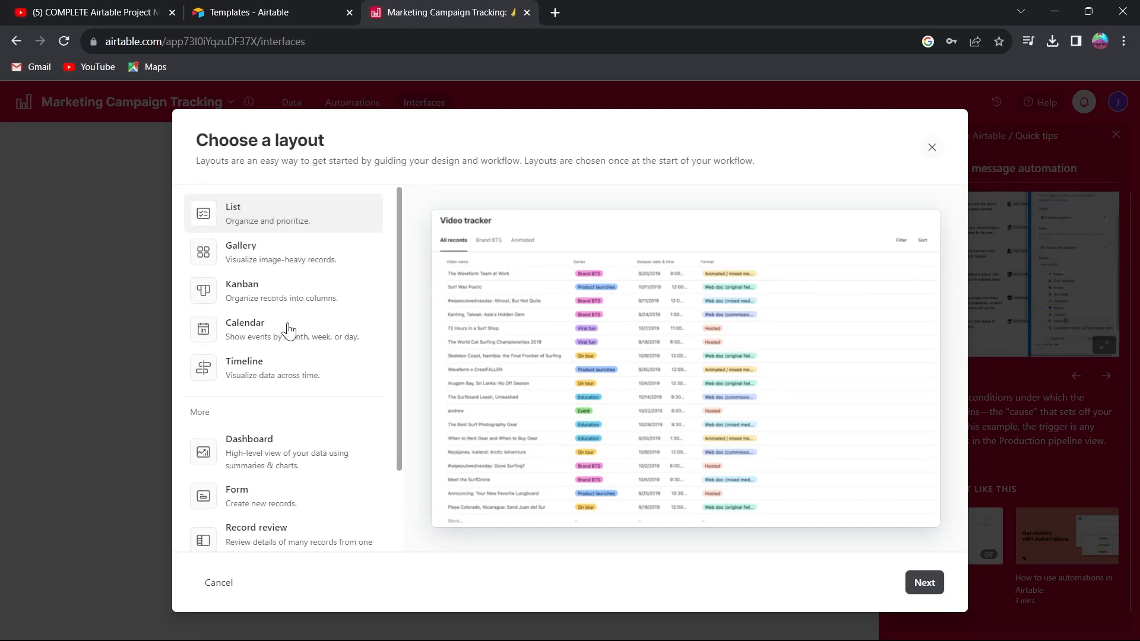
click(291, 264)
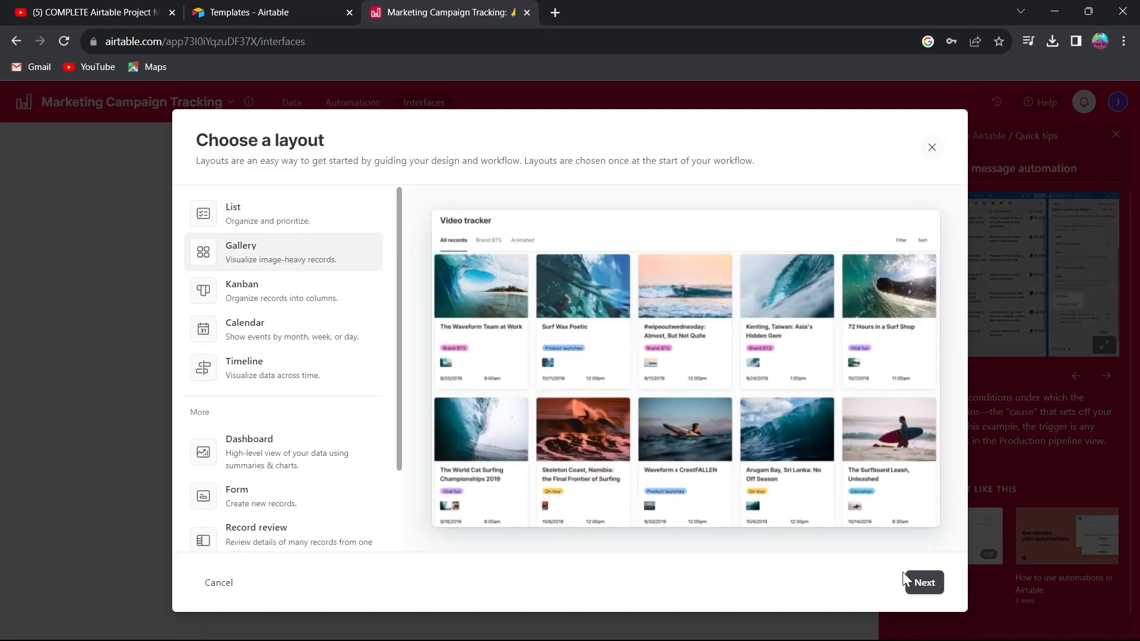
click(920, 583)
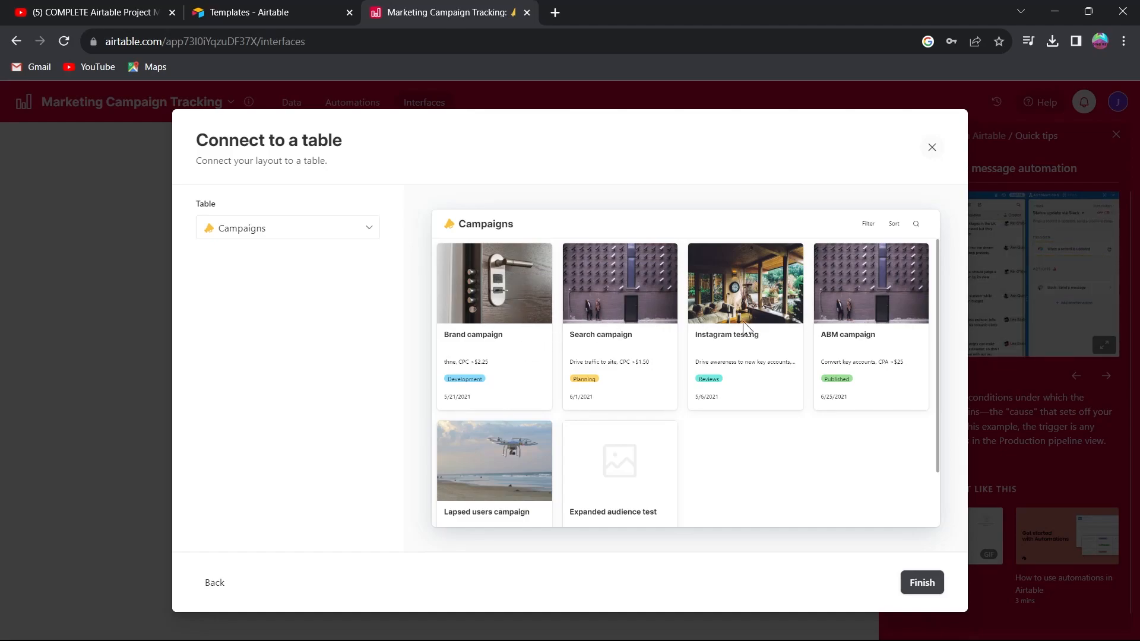
click(930, 587)
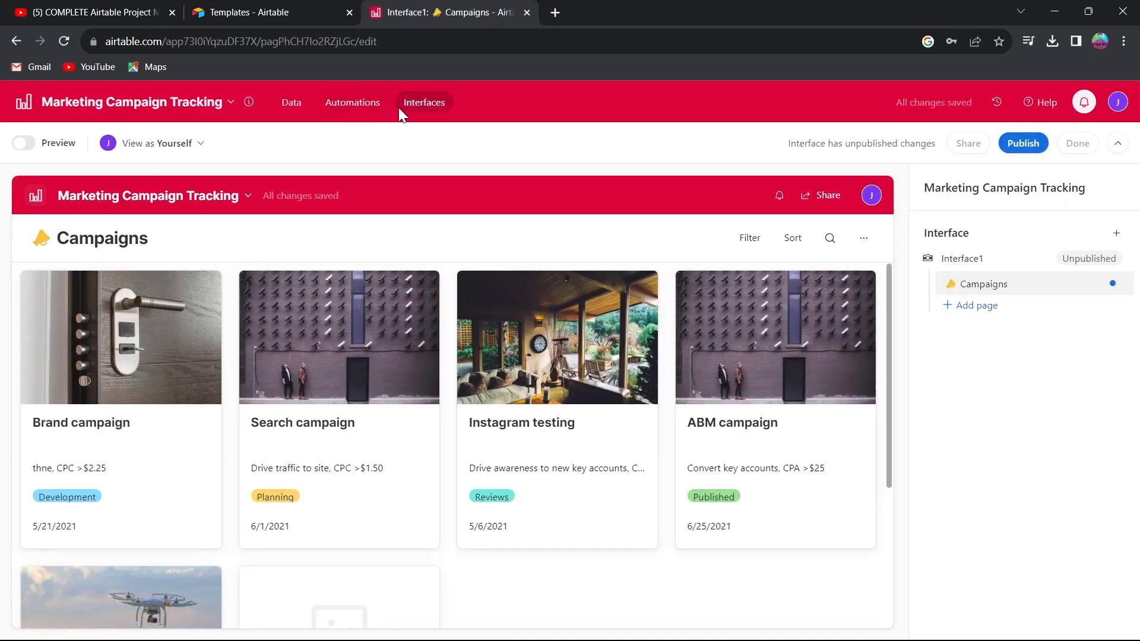
Return to the data grid and set the Marketing excel view's row height to Tall.
click(292, 102)
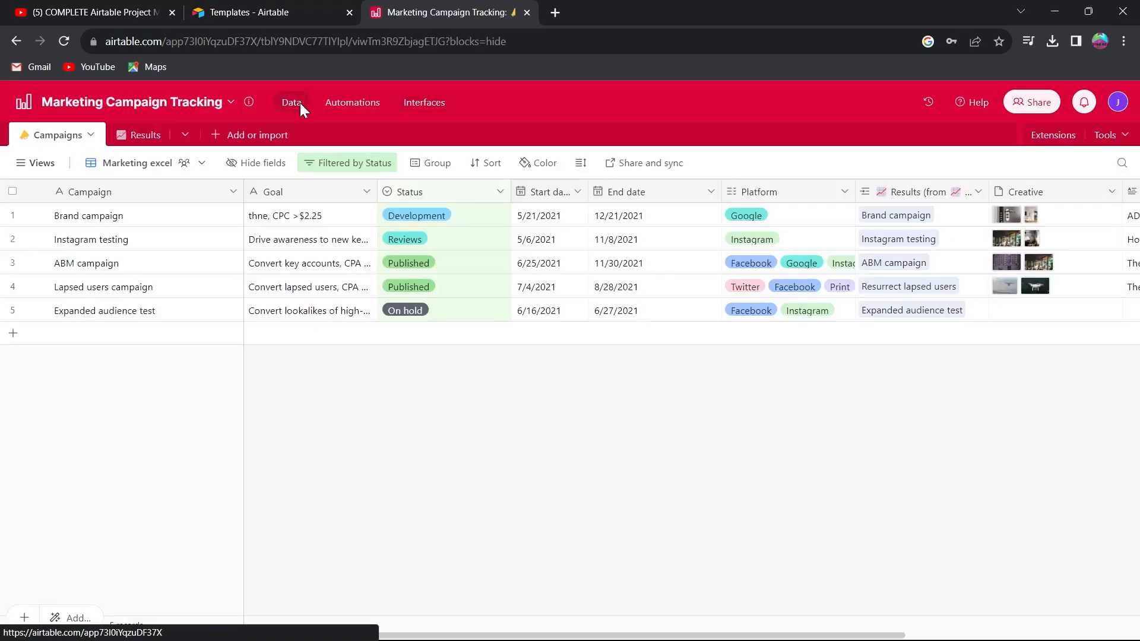
click(34, 165)
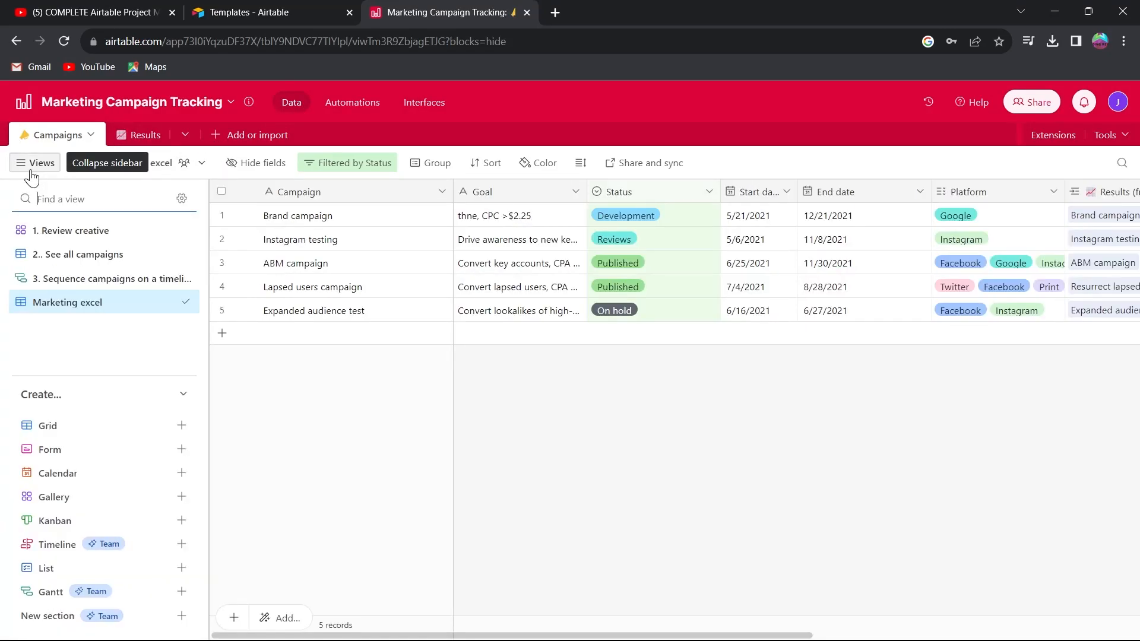
click(435, 166)
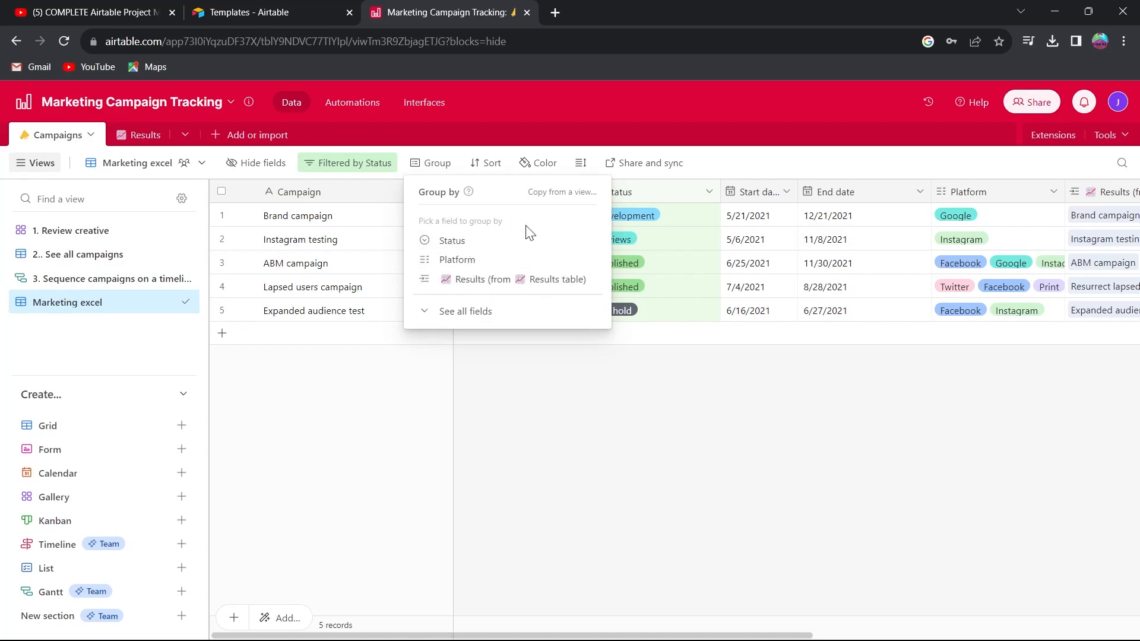
click(489, 163)
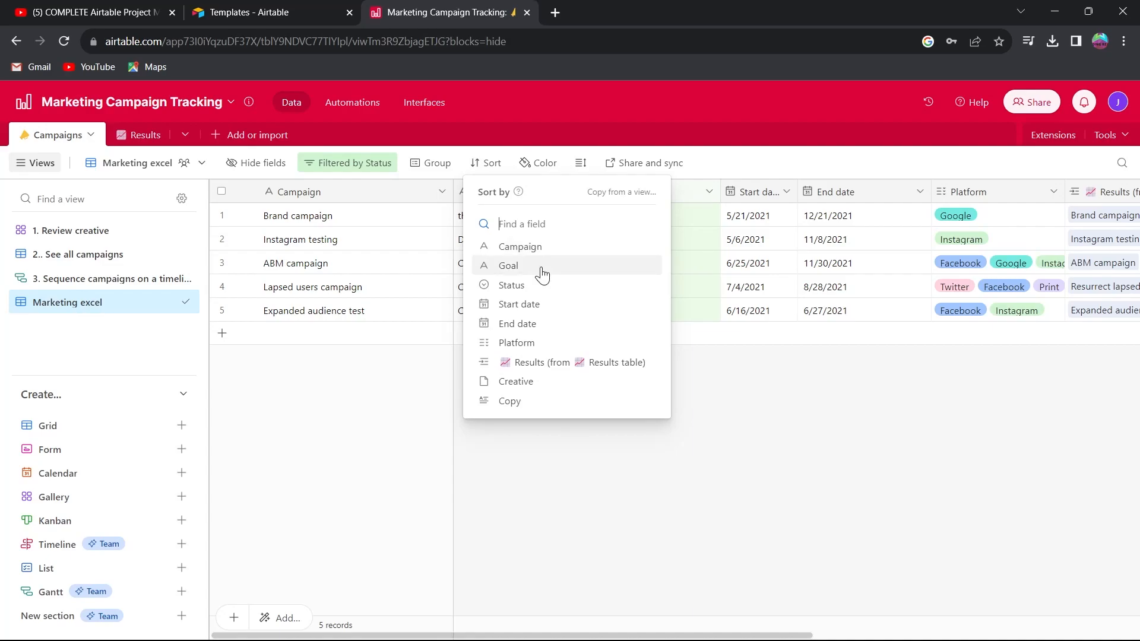
click(582, 163)
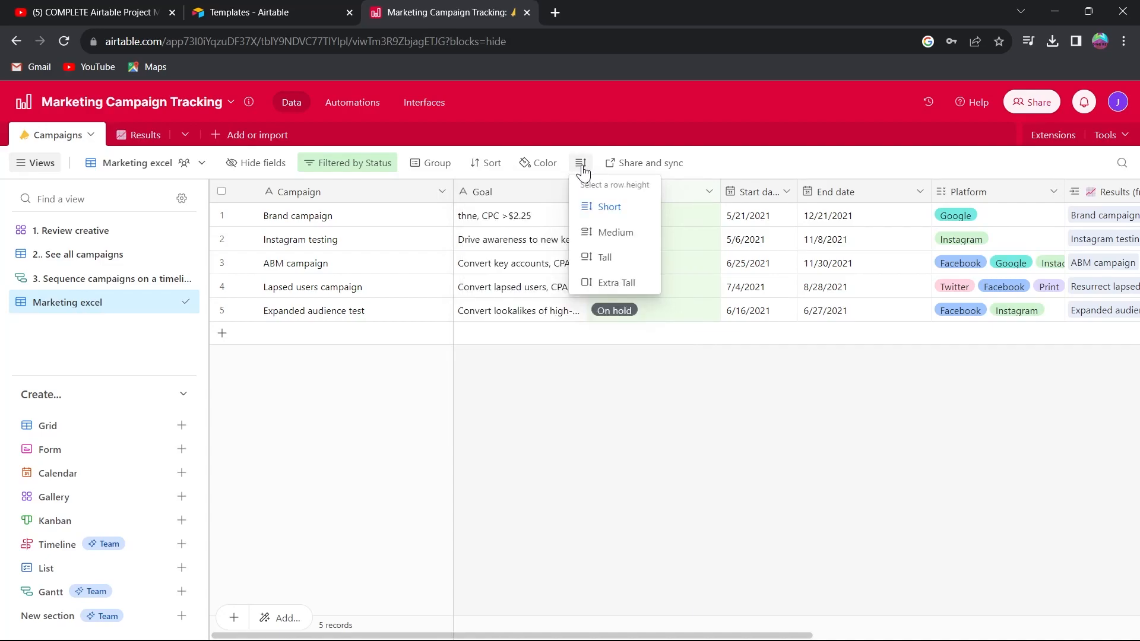
click(628, 237)
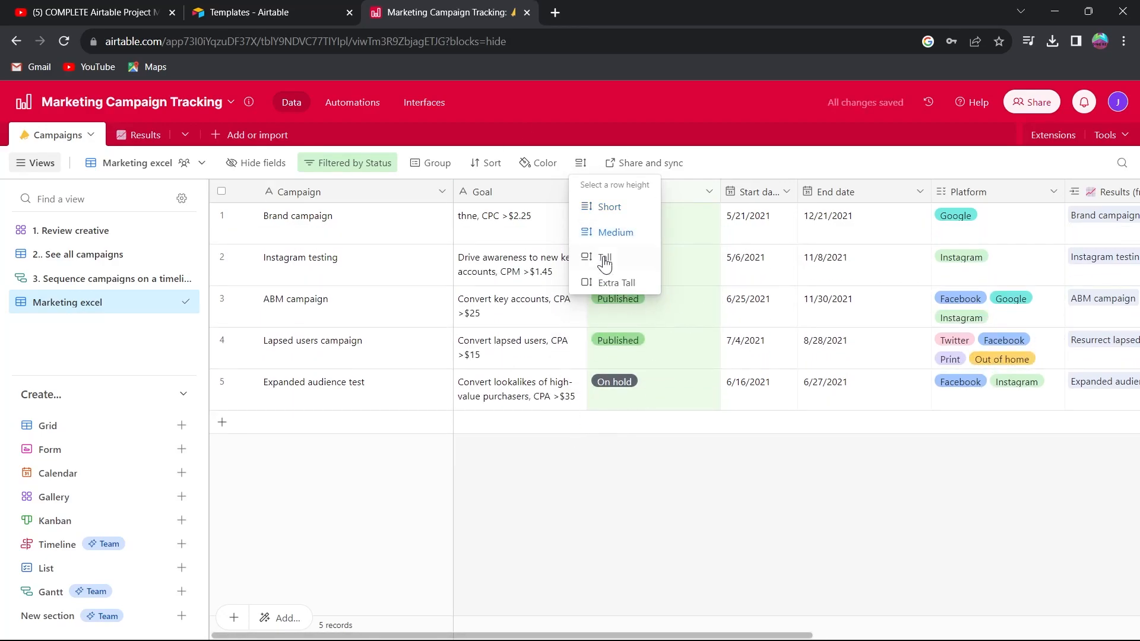
click(619, 260)
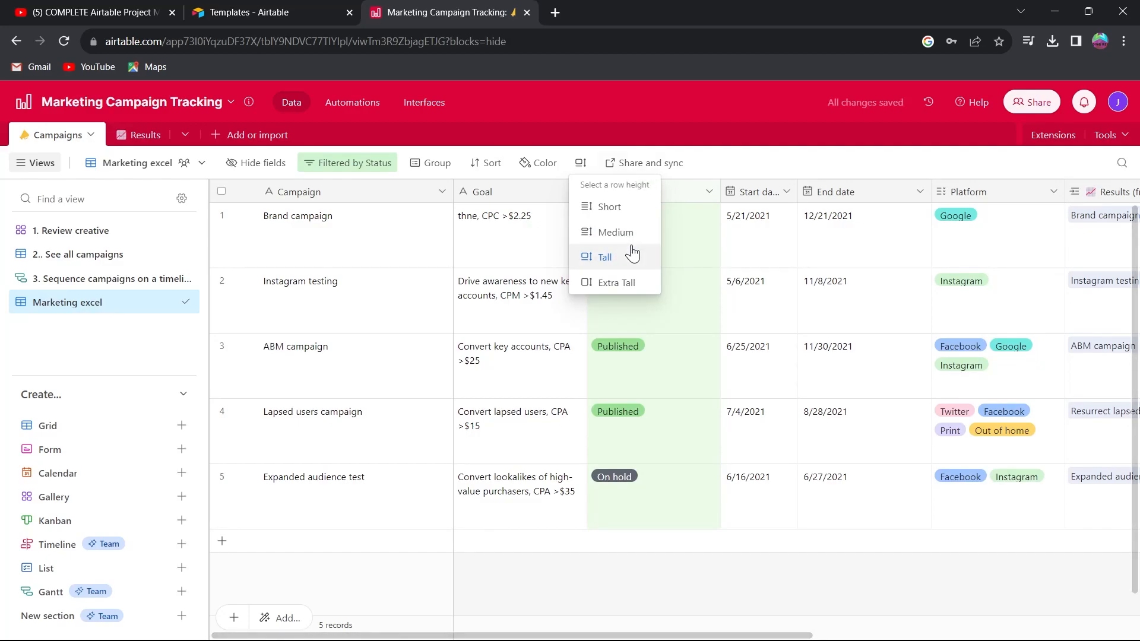
click(742, 572)
Browse the sections of the add-more catalogue of views, automations, data, interfaces, sync and extensions.
click(274, 618)
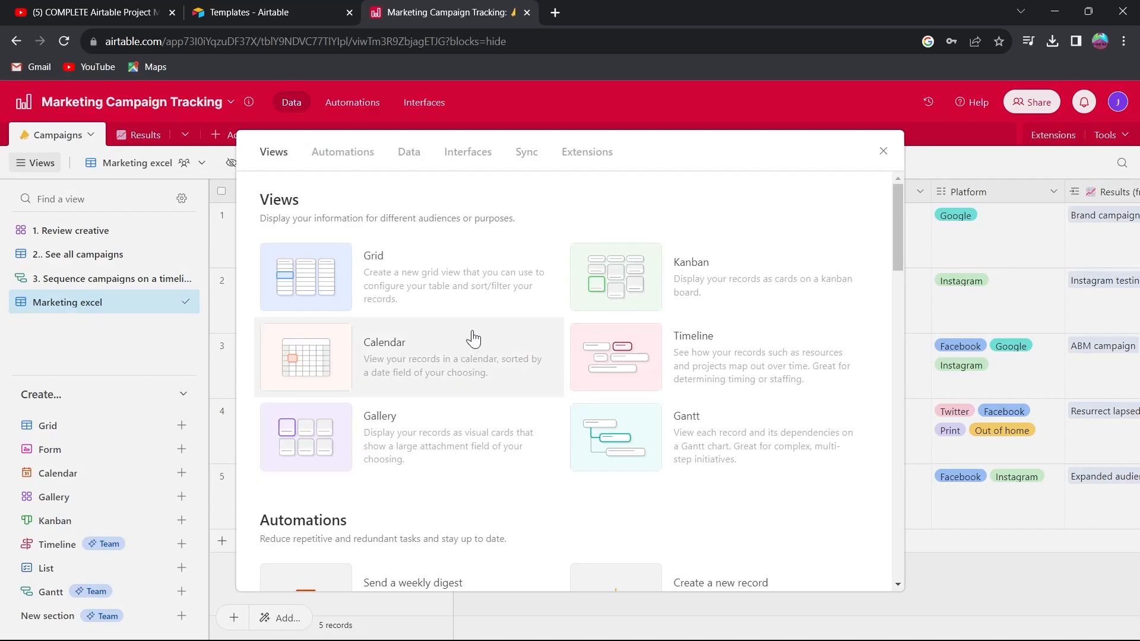
click(274, 155)
click(415, 156)
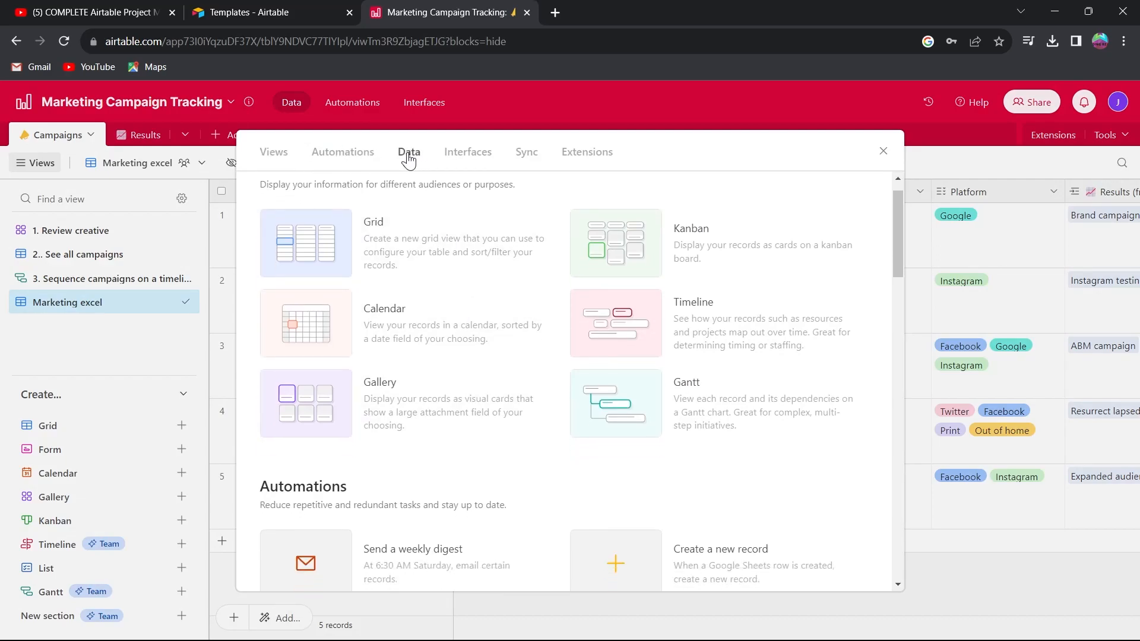
click(472, 156)
click(528, 159)
click(592, 155)
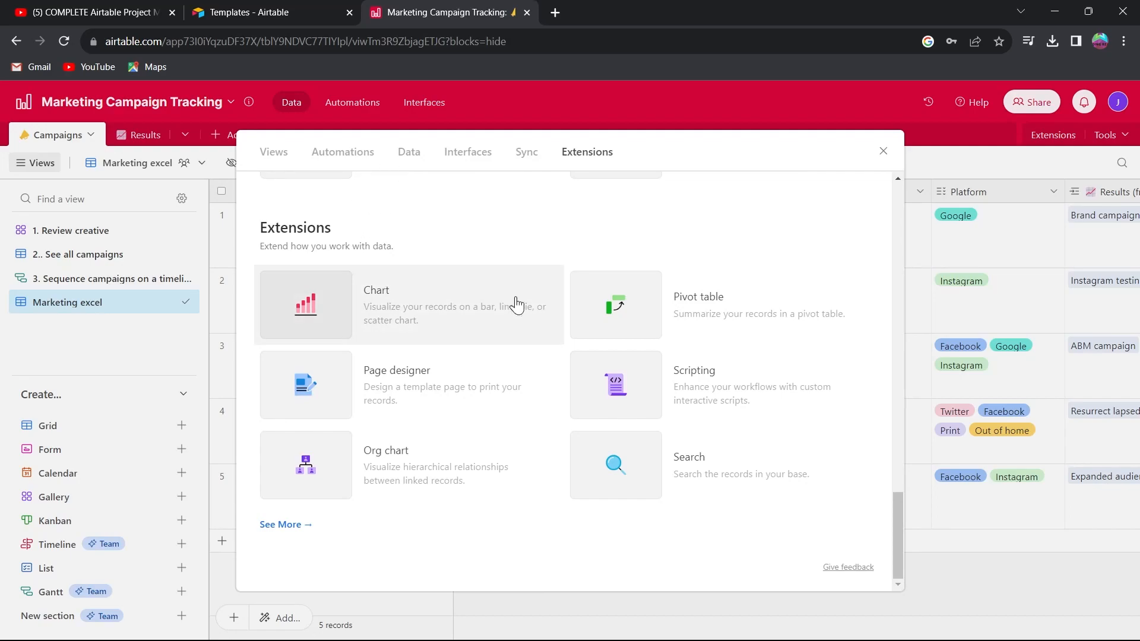
Create a new automation from the Create a new record template triggered by new Google Sheets rows.
drag(898, 513, 898, 205)
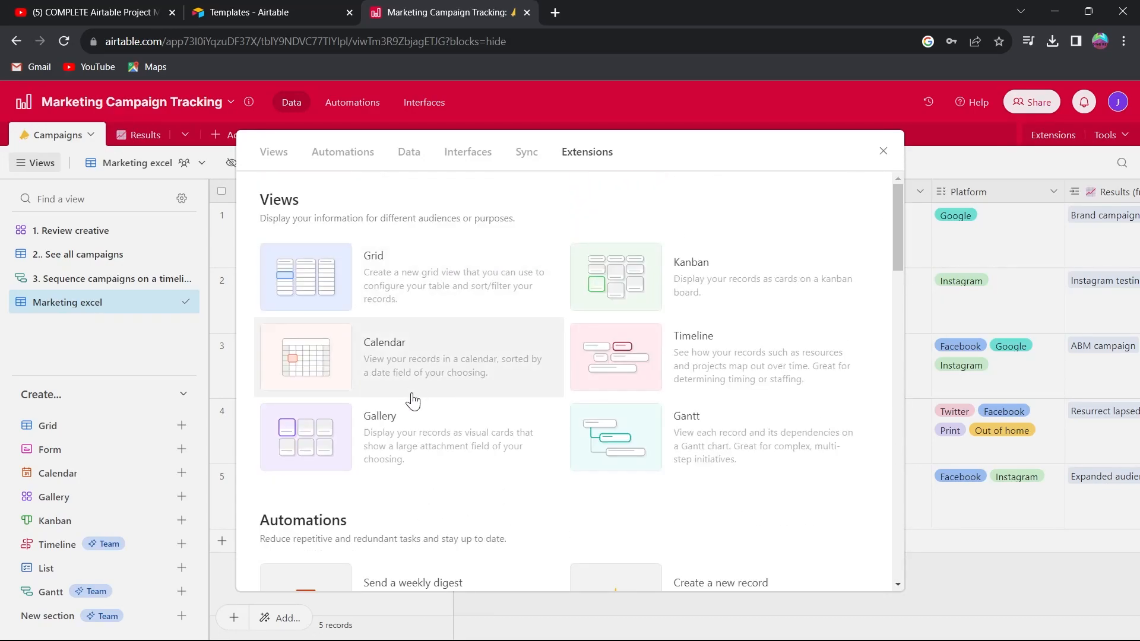
scroll(380, 410, down, 5)
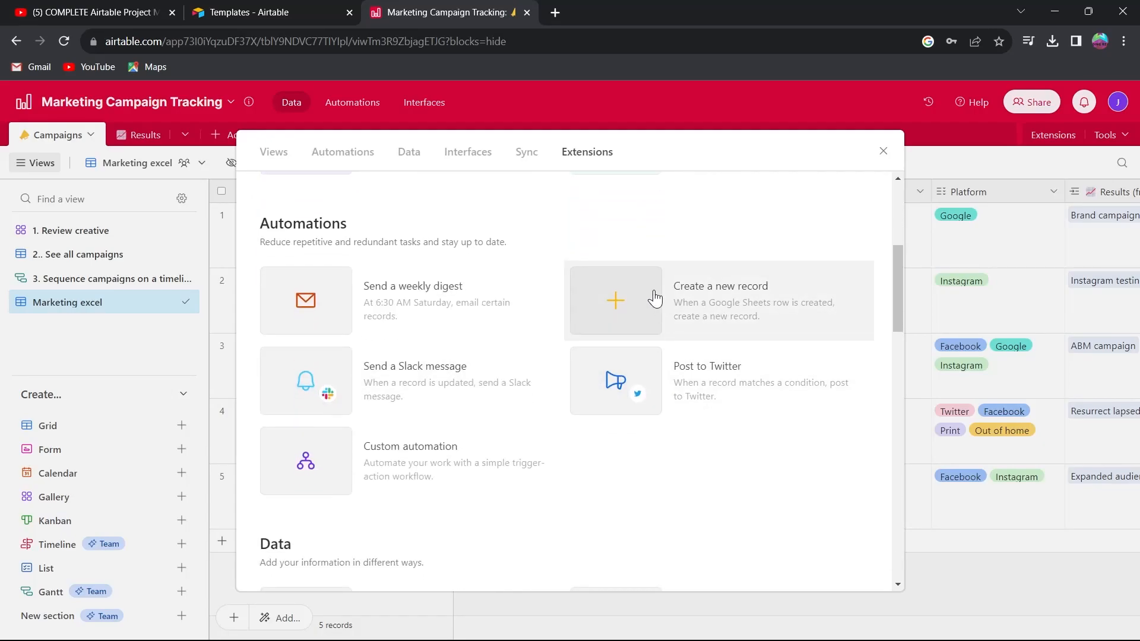
click(611, 299)
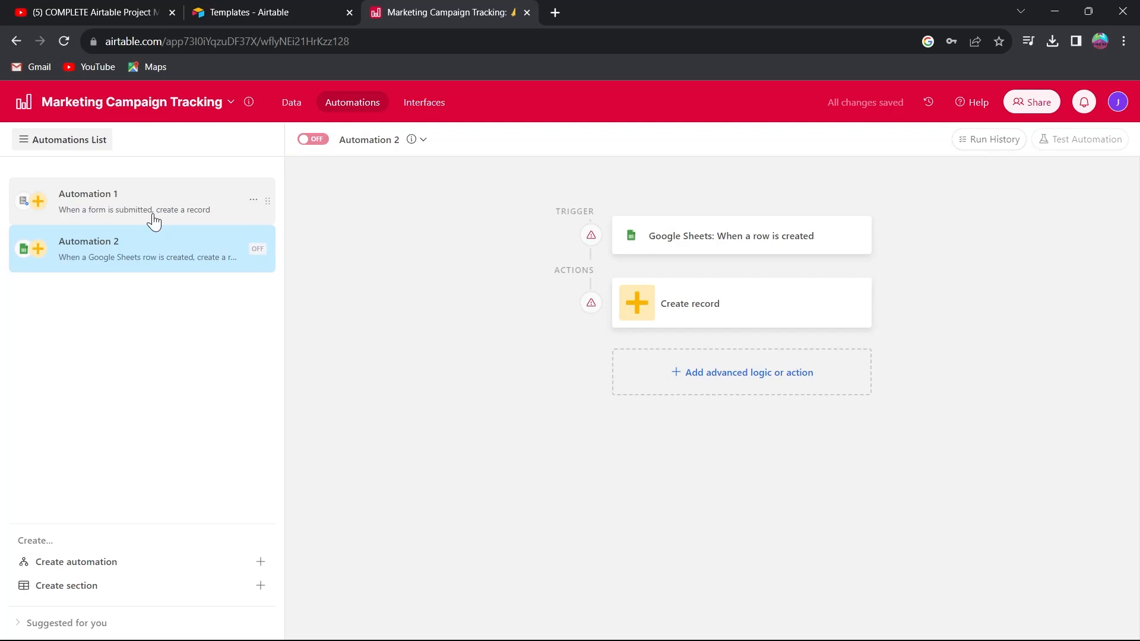
Back in the Marketing excel grid, clear the Brand campaign's start date and end date.
click(288, 107)
click(22, 170)
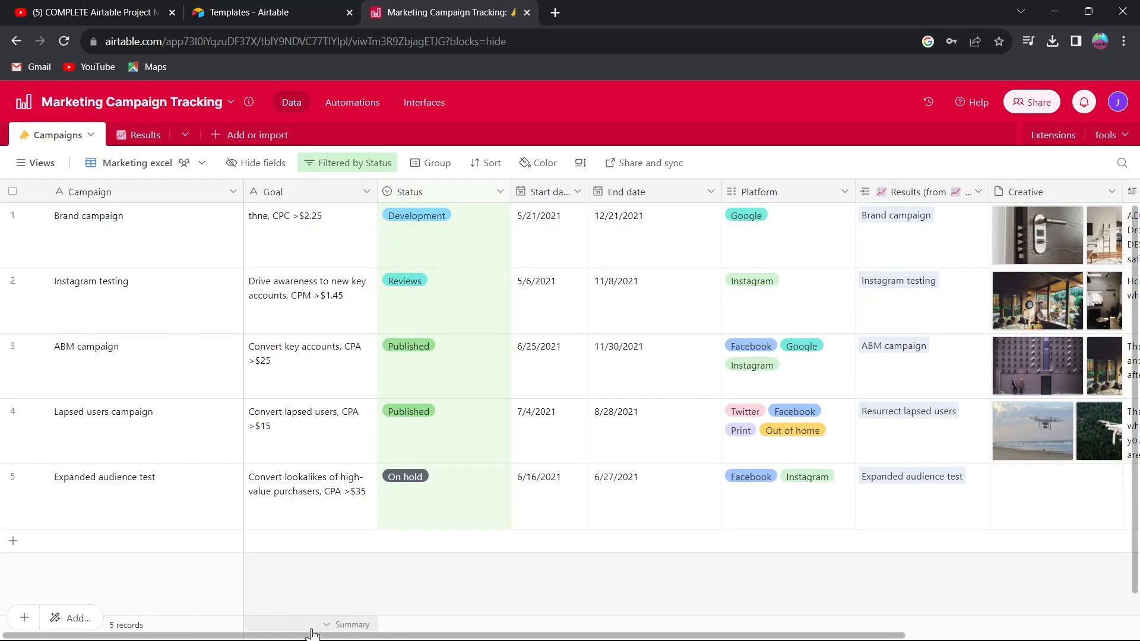
scroll(332, 623, right, 5)
scroll(283, 610, left, 5)
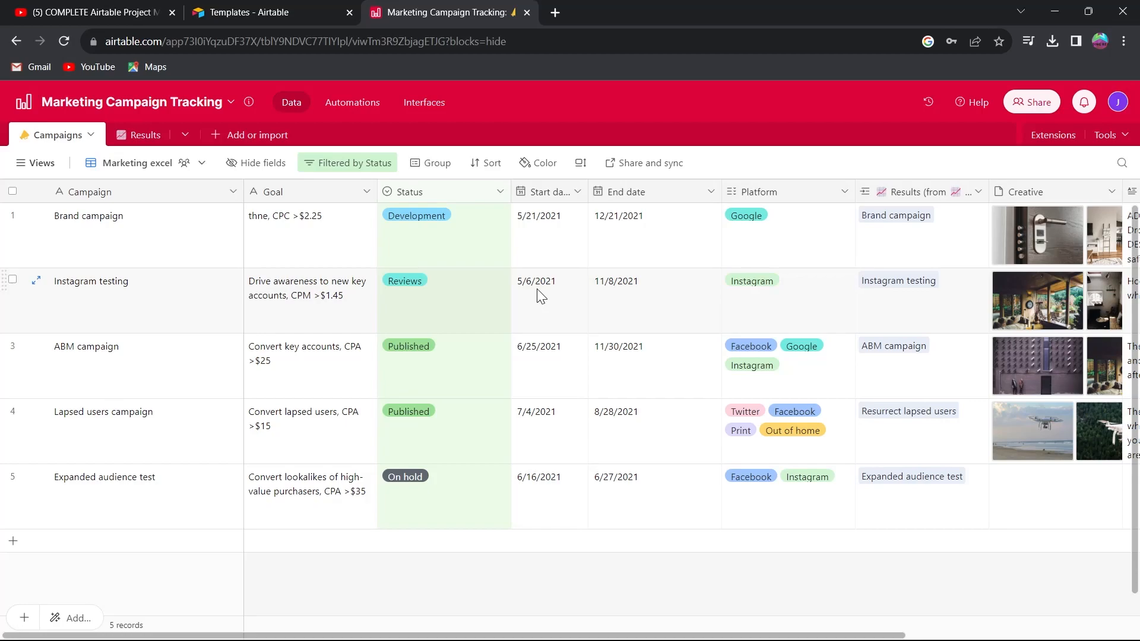
click(42, 164)
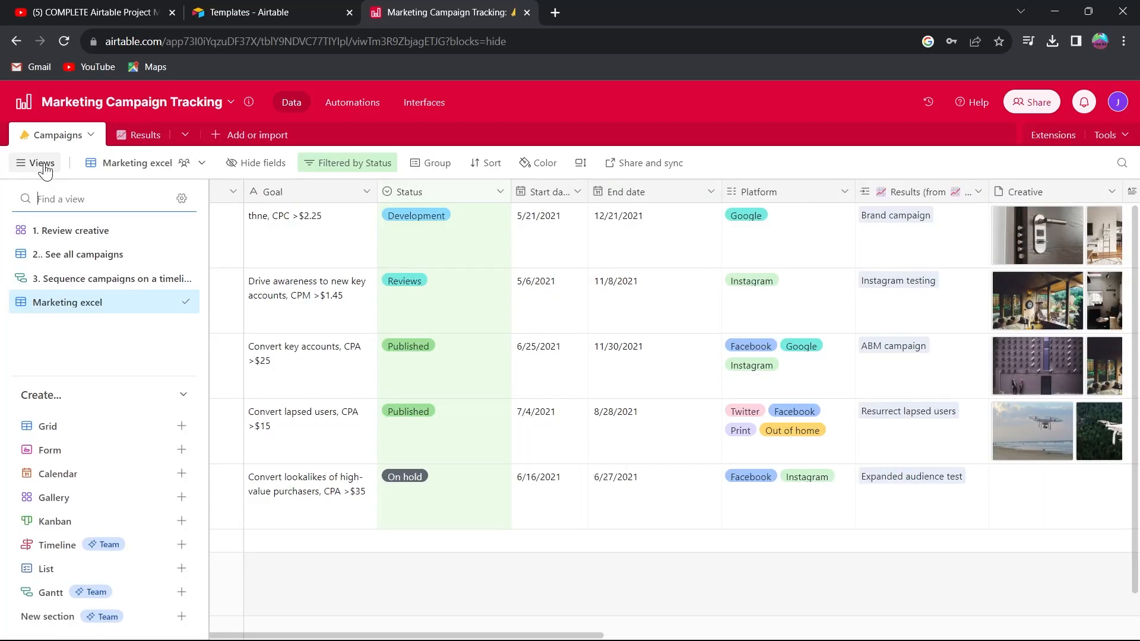
click(91, 303)
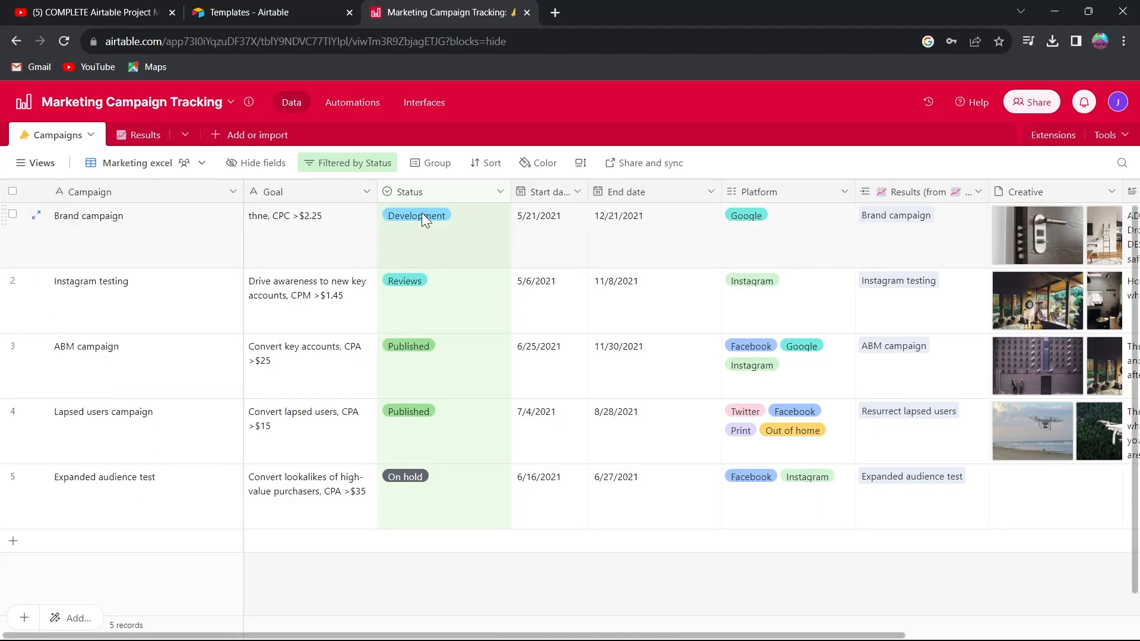
click(552, 226)
key(BackSpace)
click(635, 220)
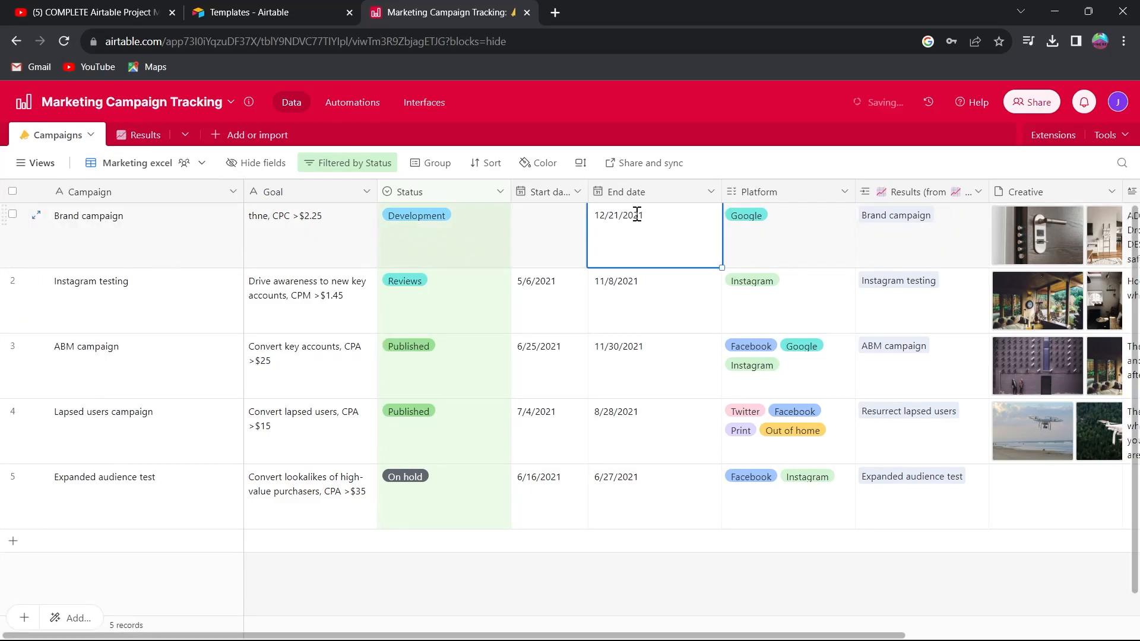
text(t)
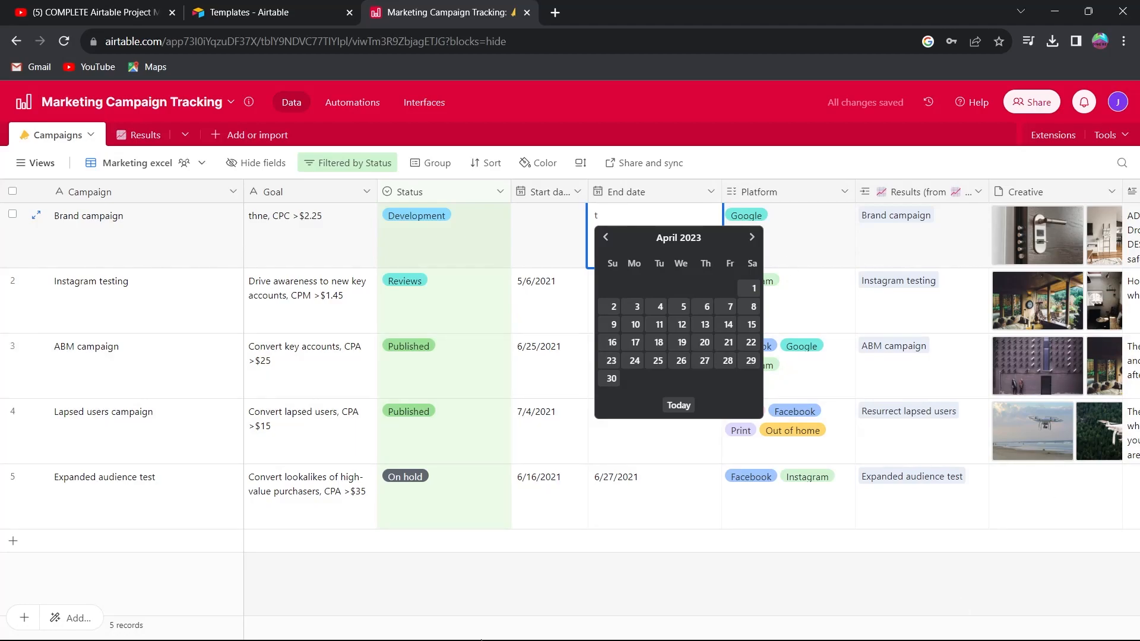
click(344, 107)
click(437, 113)
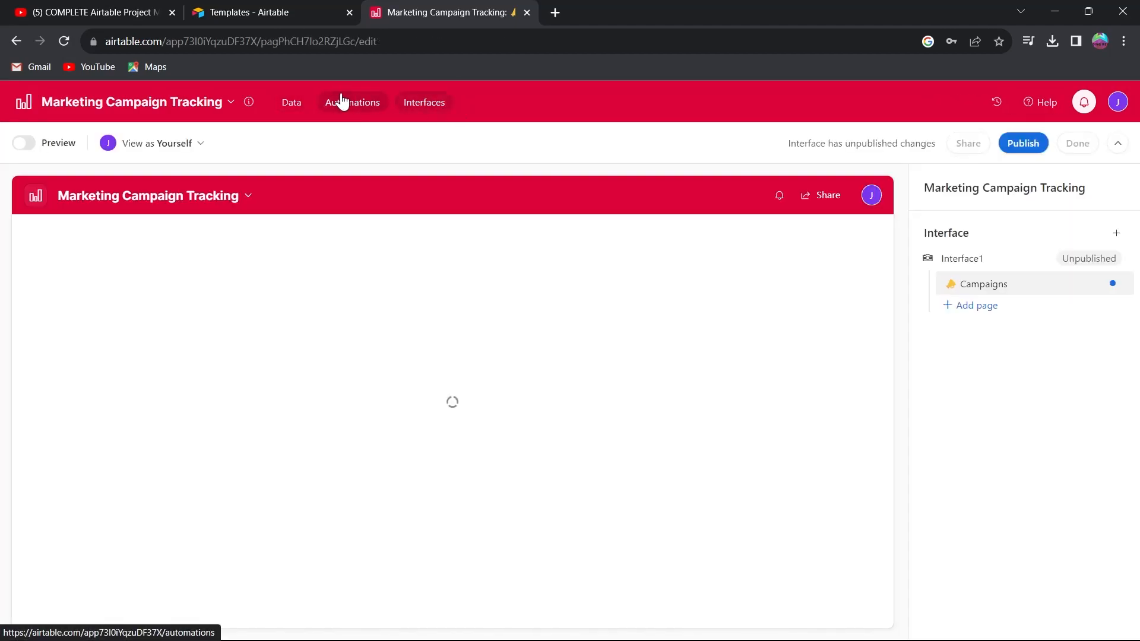
click(294, 101)
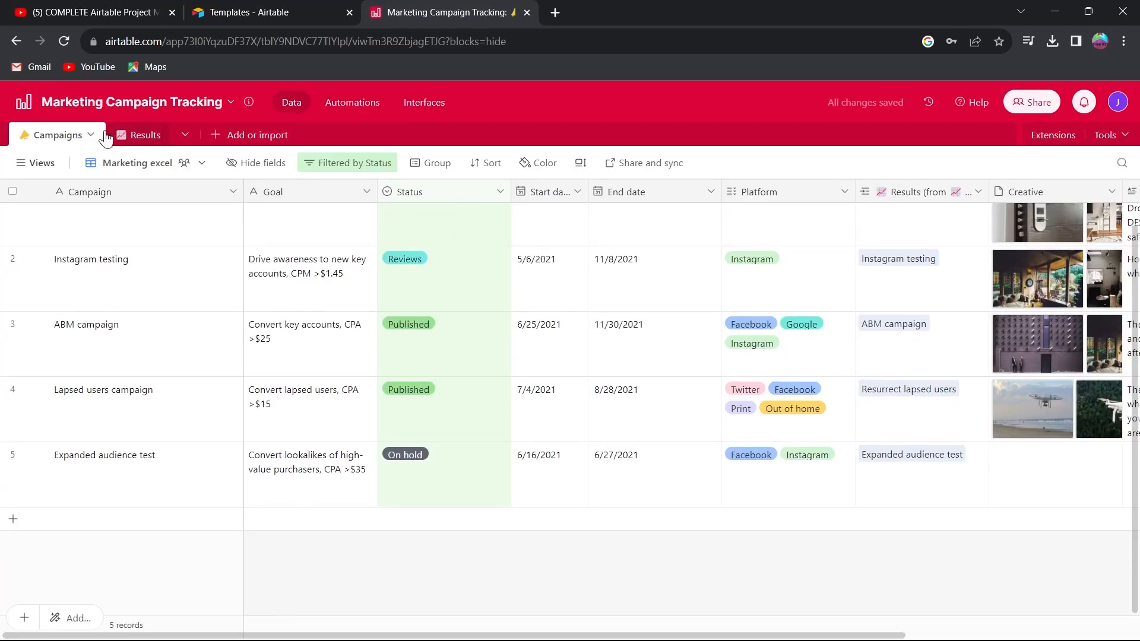
click(37, 162)
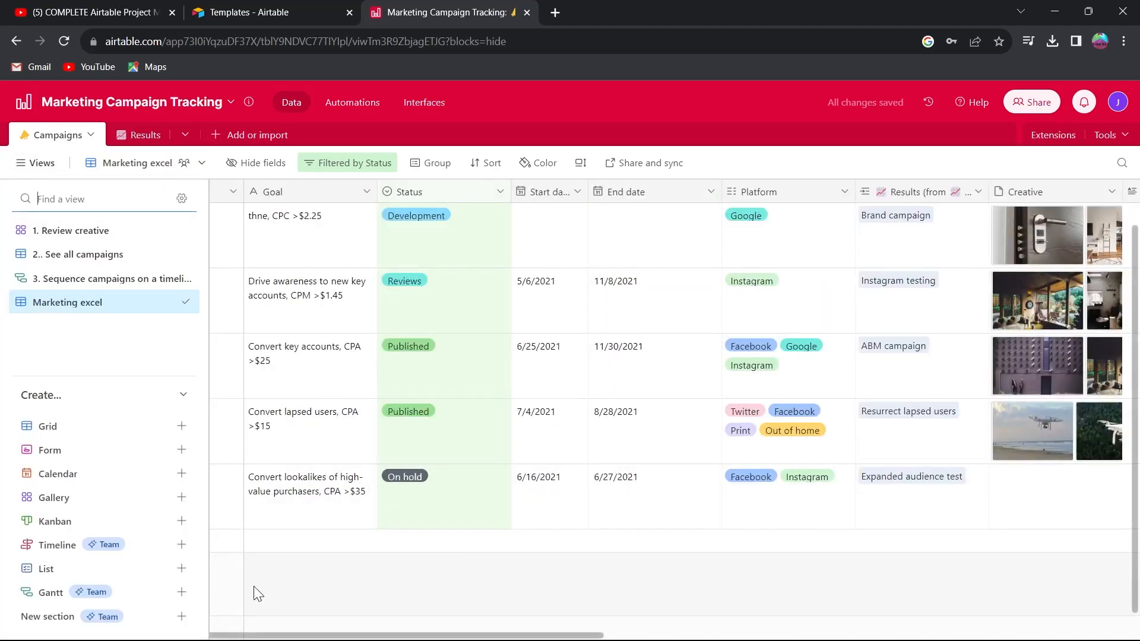
Browse the sources available for adding or importing data into a new table.
click(261, 137)
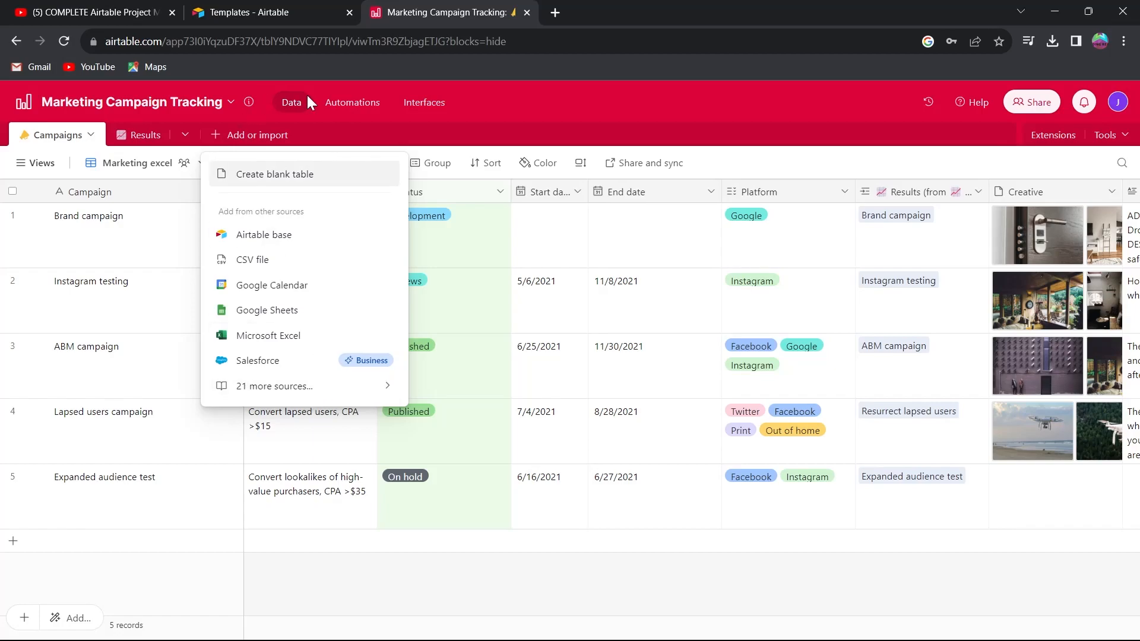
click(321, 386)
scroll(689, 293, down, 6)
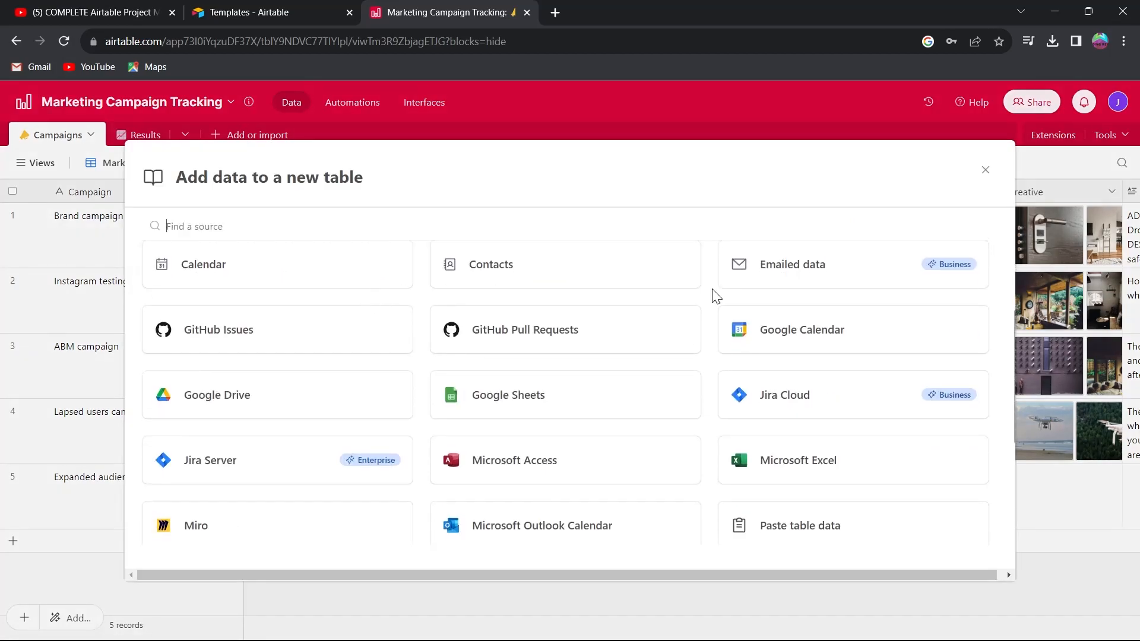
scroll(920, 333, up, 6)
click(985, 169)
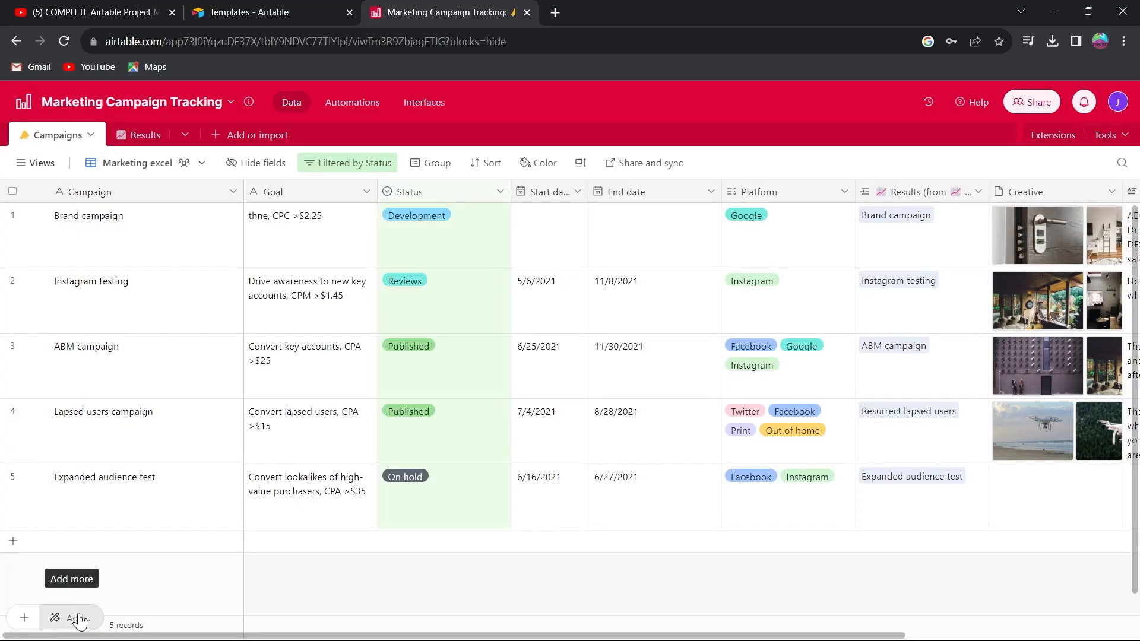
Open the add-more catalogue of views, automations and extensions.
click(77, 618)
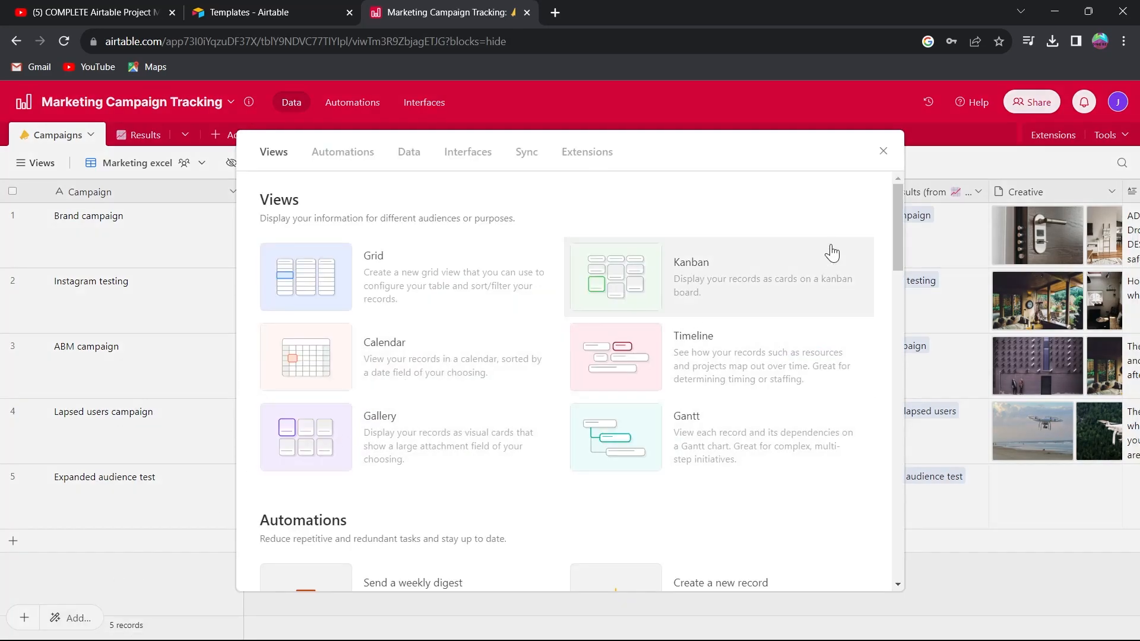